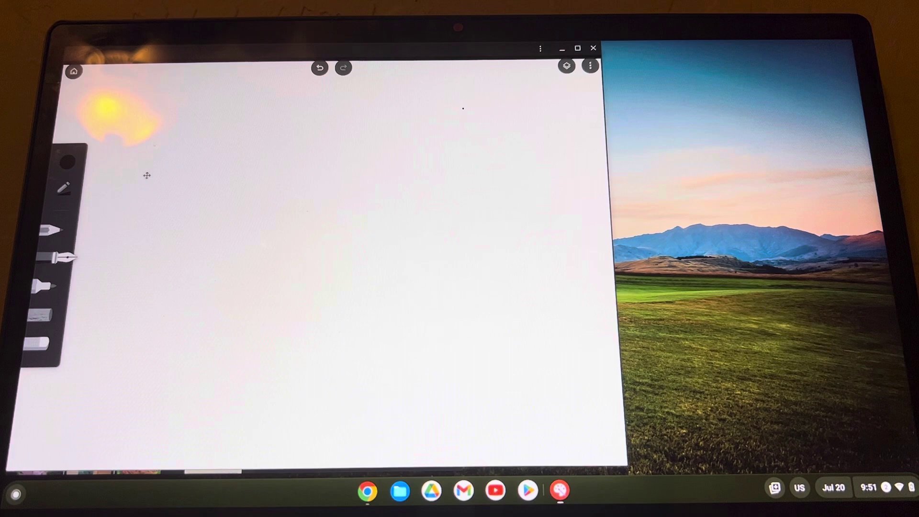
Step: Select the pencil brush on the blank canvas
click(46, 231)
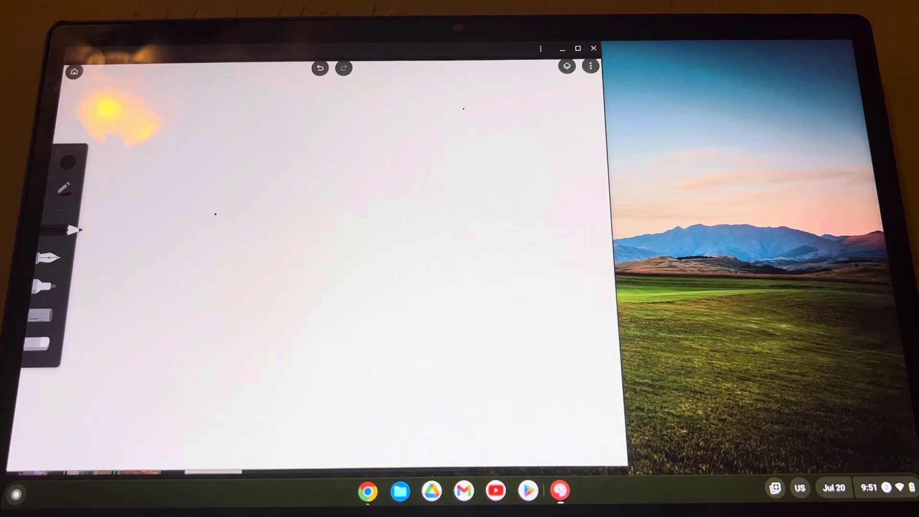
Step: Pencil-sketch the animal's back, face, snout, scribbled eye, belly and front leg
mouse_move(216, 214)
mouse_down()
mouse_move(396, 195)
mouse_move(444, 141)
mouse_up()
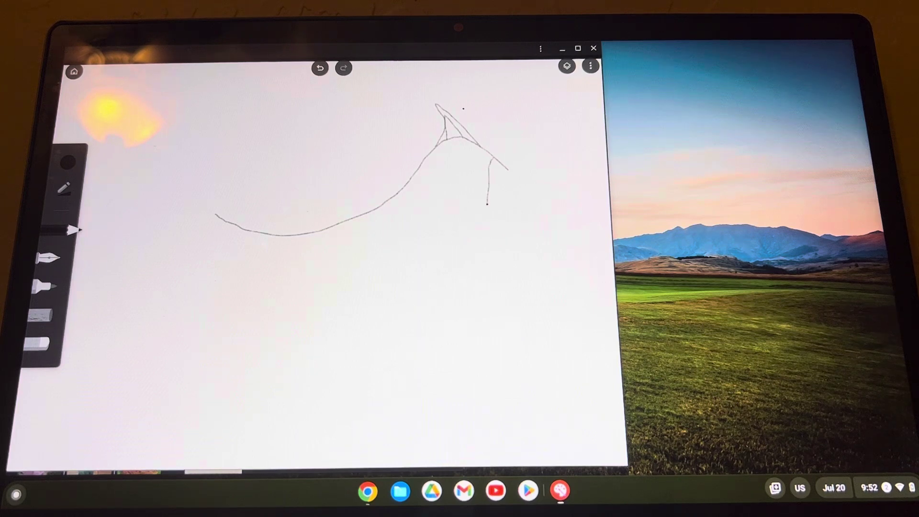
drag(486, 205, 488, 226)
drag(508, 168, 511, 172)
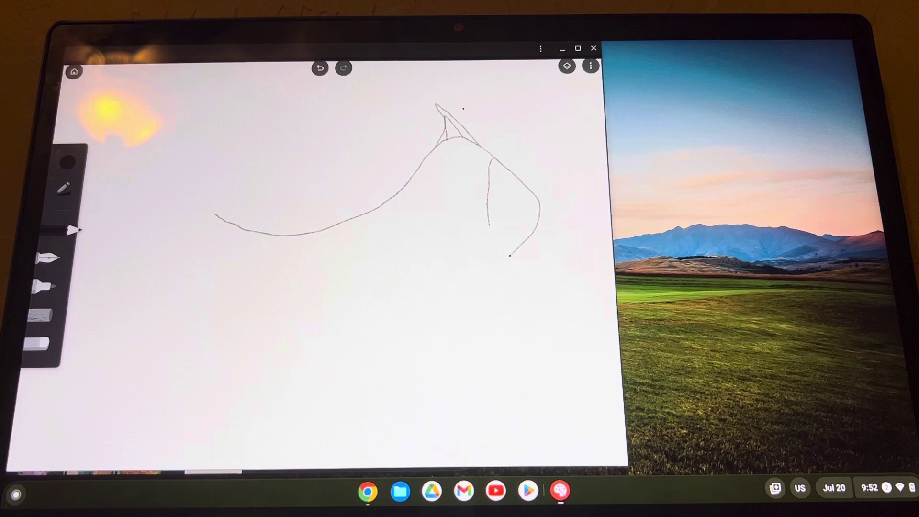
drag(494, 258, 484, 215)
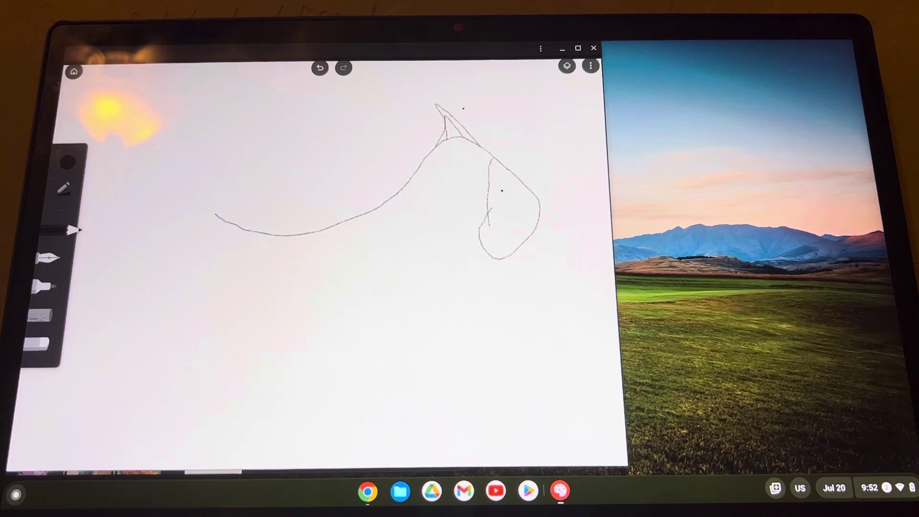
drag(498, 183, 503, 210)
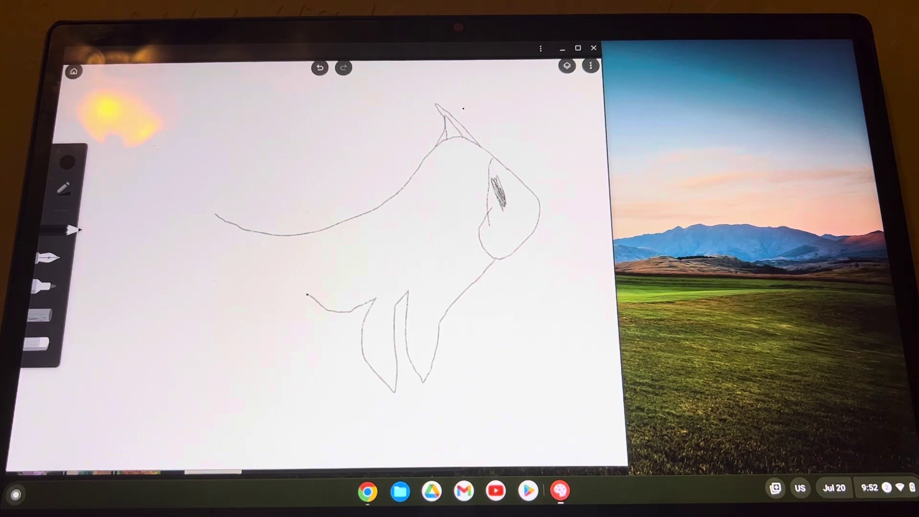
drag(262, 301, 258, 307)
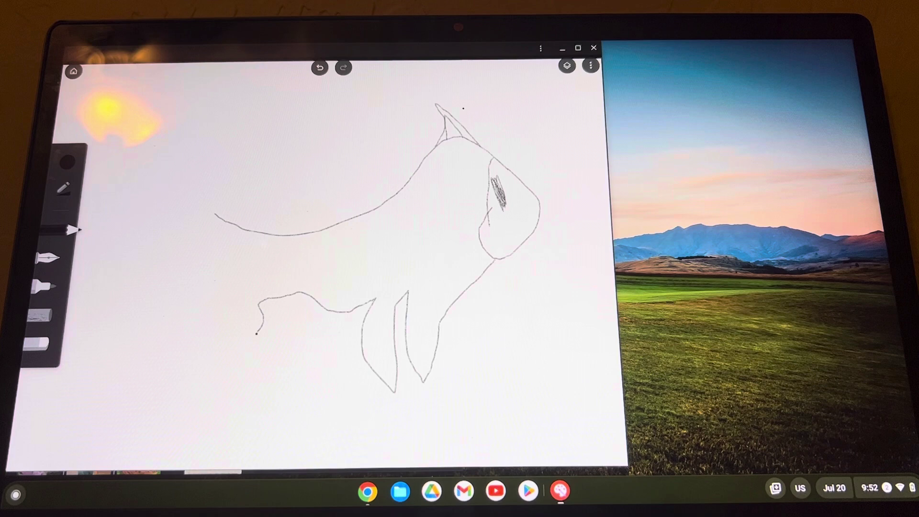
mouse_move(238, 363)
mouse_down()
mouse_move(235, 371)
mouse_move(229, 332)
mouse_move(239, 311)
mouse_move(211, 342)
mouse_up()
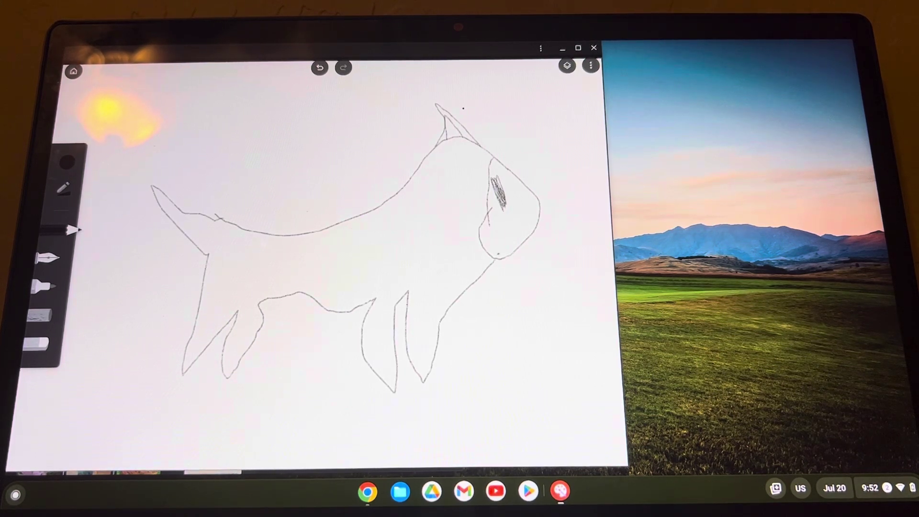
click(529, 225)
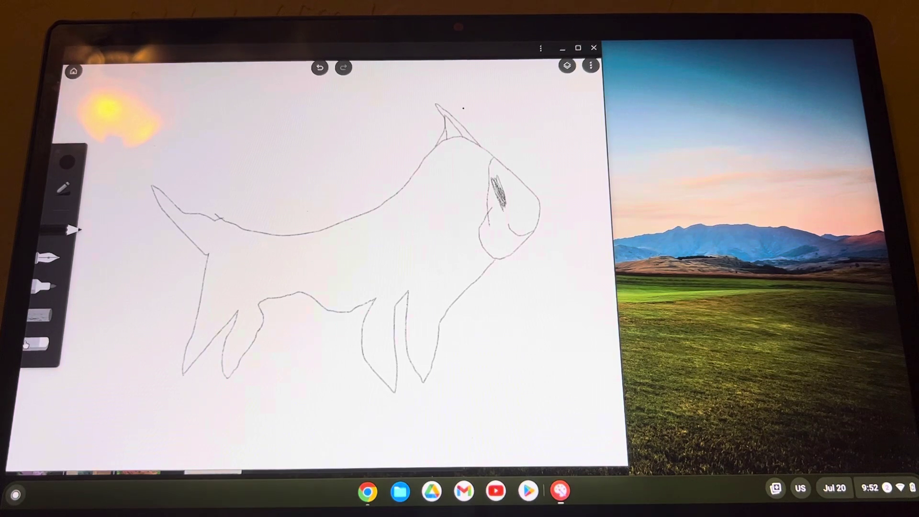
Step: Choose orange with the crayon brush and start colouring the animal's body
click(46, 314)
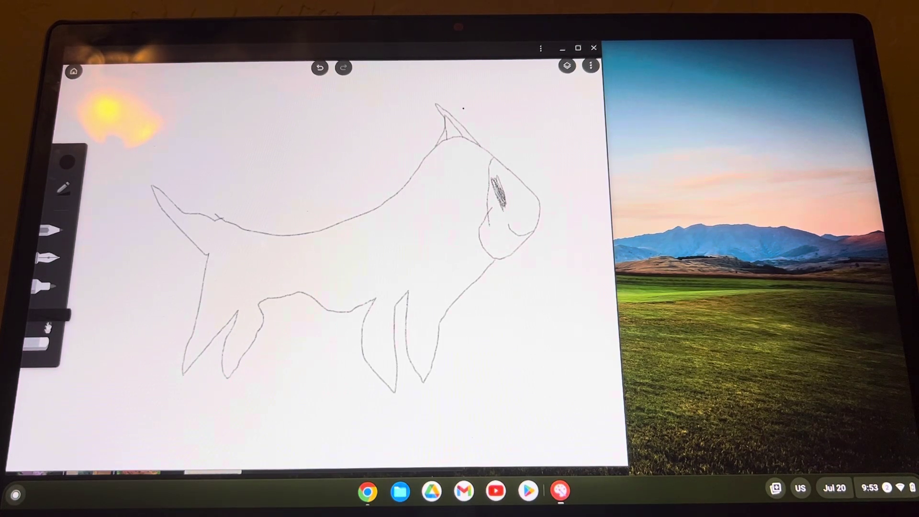
click(39, 343)
click(69, 166)
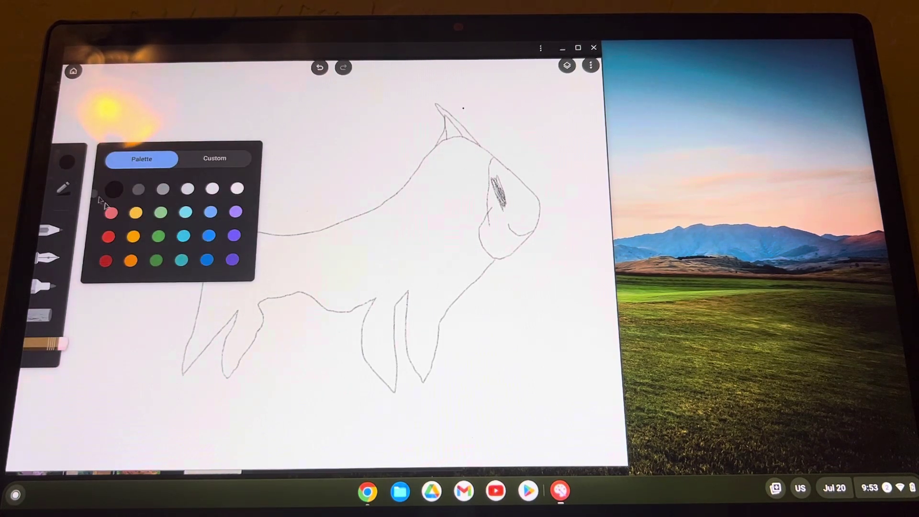
click(131, 238)
click(323, 215)
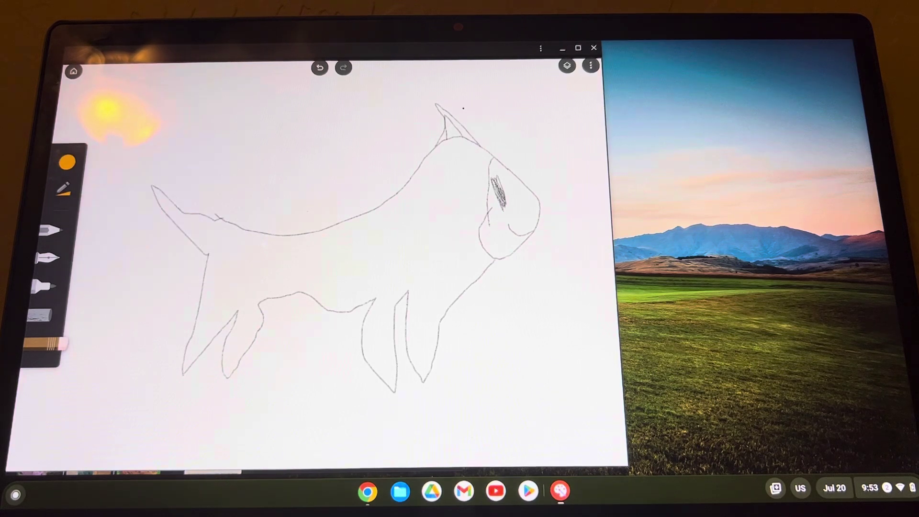
click(51, 230)
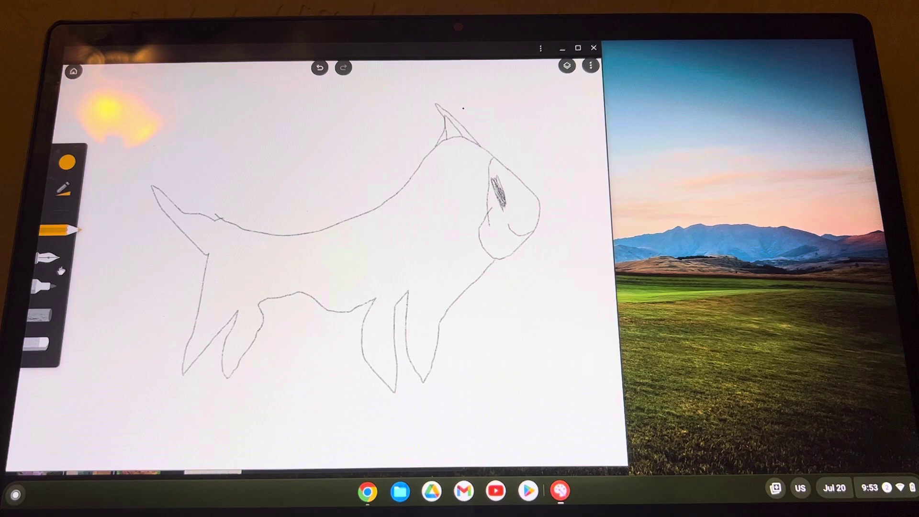
click(39, 315)
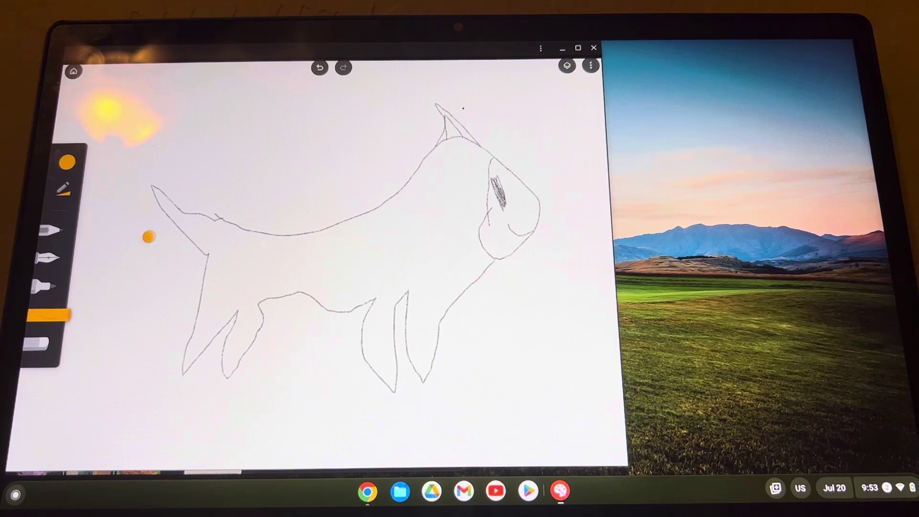
mouse_move(208, 218)
mouse_down()
mouse_move(186, 361)
mouse_move(216, 270)
mouse_move(208, 337)
mouse_move(230, 240)
mouse_move(216, 284)
mouse_move(208, 237)
mouse_move(224, 259)
mouse_move(231, 235)
mouse_move(200, 240)
mouse_move(154, 192)
mouse_move(241, 252)
mouse_move(235, 298)
mouse_move(218, 317)
mouse_move(246, 251)
mouse_move(244, 284)
mouse_move(232, 266)
mouse_move(241, 320)
mouse_move(229, 372)
mouse_move(230, 344)
mouse_move(245, 325)
mouse_move(248, 334)
mouse_move(244, 348)
mouse_move(241, 323)
mouse_move(262, 325)
mouse_move(239, 233)
mouse_move(250, 270)
mouse_move(267, 280)
mouse_move(248, 252)
mouse_move(255, 244)
mouse_move(277, 302)
mouse_move(264, 277)
mouse_move(273, 266)
mouse_move(286, 299)
mouse_move(272, 194)
mouse_move(327, 323)
mouse_move(316, 259)
mouse_move(339, 255)
mouse_move(312, 299)
mouse_move(312, 247)
mouse_move(370, 288)
mouse_move(307, 253)
mouse_move(345, 267)
mouse_move(374, 258)
mouse_move(384, 284)
mouse_move(366, 367)
mouse_move(391, 386)
mouse_move(380, 359)
mouse_move(389, 303)
mouse_move(392, 316)
mouse_move(373, 215)
mouse_move(356, 247)
mouse_move(346, 247)
mouse_move(374, 215)
mouse_move(395, 251)
mouse_move(378, 287)
mouse_move(406, 257)
mouse_move(401, 298)
mouse_move(427, 317)
mouse_move(424, 375)
mouse_move(431, 331)
mouse_move(424, 355)
mouse_move(404, 262)
mouse_move(419, 329)
mouse_move(413, 245)
mouse_move(442, 316)
mouse_move(483, 263)
mouse_move(482, 154)
mouse_move(469, 297)
mouse_move(460, 259)
mouse_move(445, 302)
mouse_move(453, 238)
mouse_move(468, 312)
mouse_move(442, 266)
mouse_move(447, 194)
mouse_move(474, 152)
mouse_move(442, 252)
mouse_move(431, 216)
mouse_move(417, 244)
mouse_move(404, 219)
mouse_move(459, 148)
mouse_move(395, 216)
mouse_move(412, 197)
mouse_move(427, 216)
mouse_move(436, 201)
mouse_move(435, 212)
mouse_move(449, 173)
mouse_move(445, 194)
mouse_move(378, 240)
mouse_move(444, 145)
mouse_move(440, 106)
mouse_move(464, 132)
mouse_up()
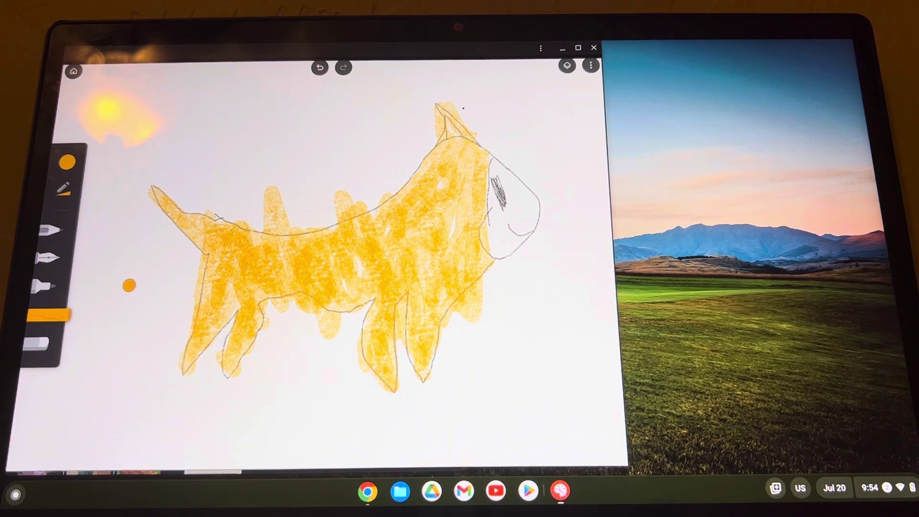
Step: Draw thick black eye and mouth marks and a dot near the ear with the marker
click(49, 287)
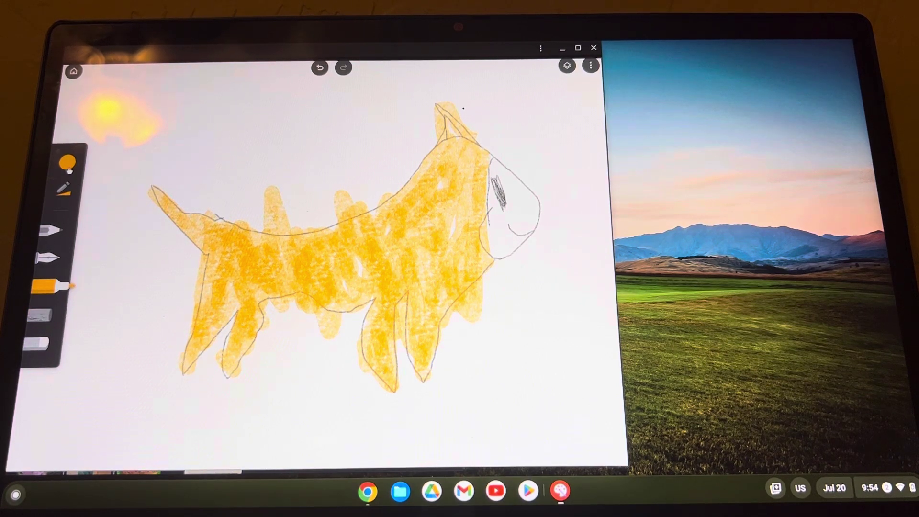
click(68, 163)
click(113, 192)
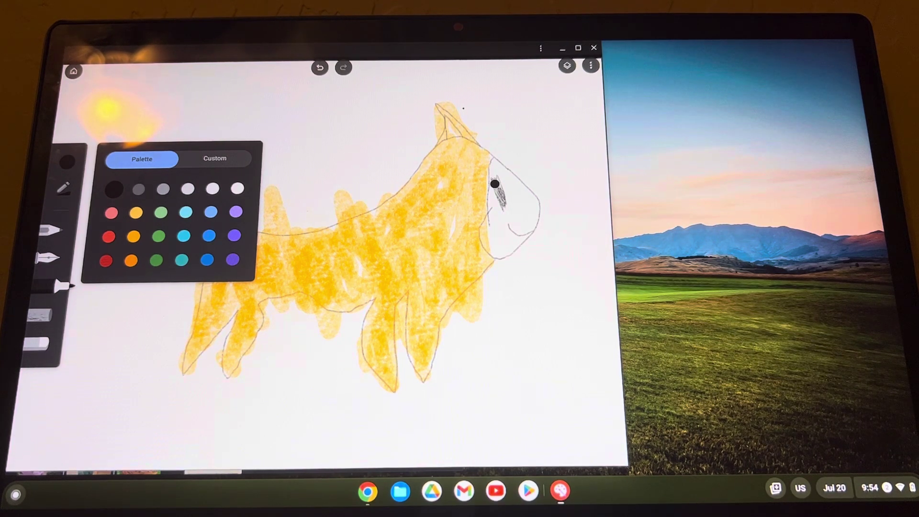
click(494, 185)
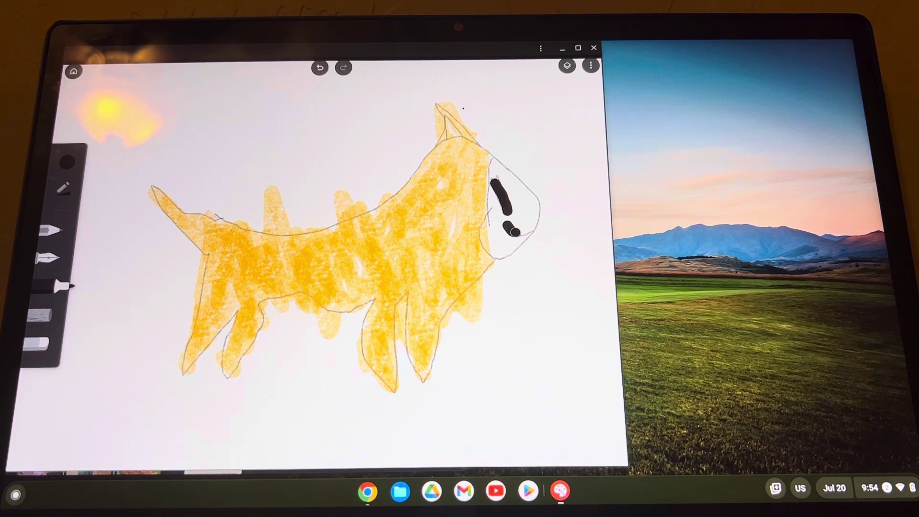
drag(515, 231, 529, 231)
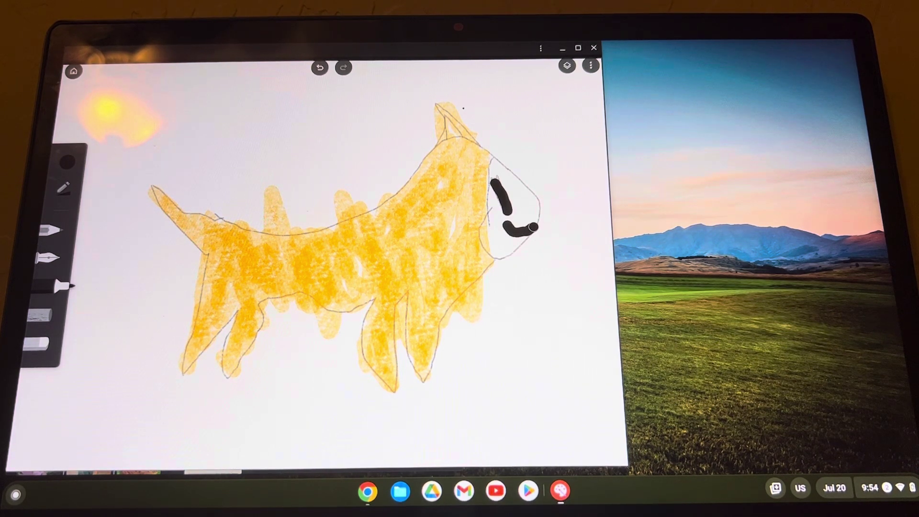
click(446, 132)
Step: Colour the ear tip pink, then reselect black as the colour
click(66, 165)
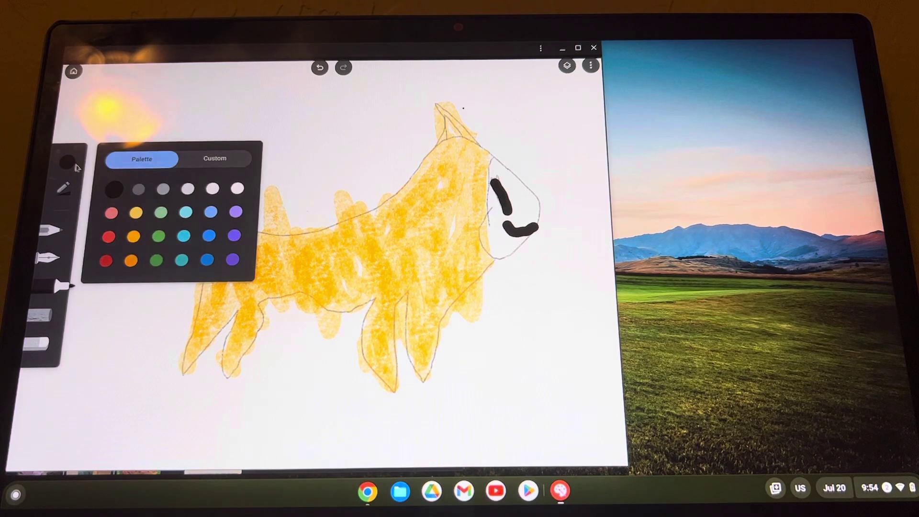
click(111, 214)
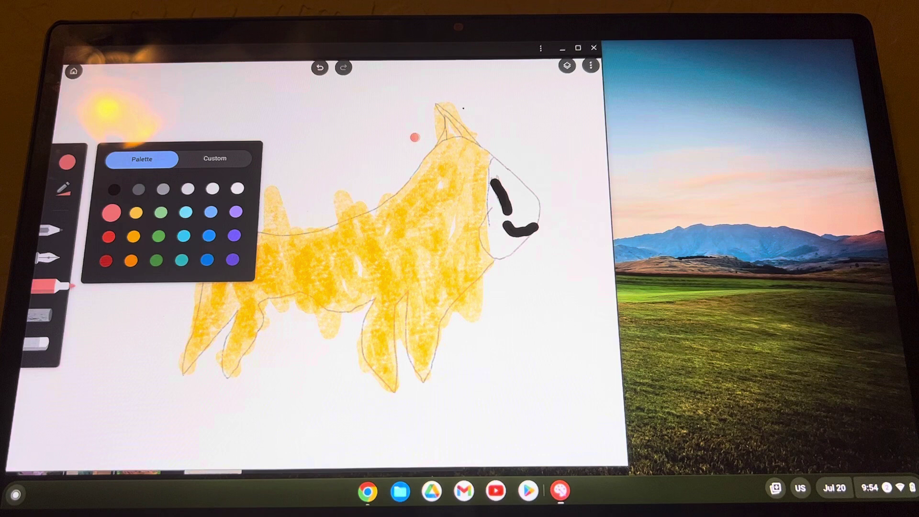
click(451, 135)
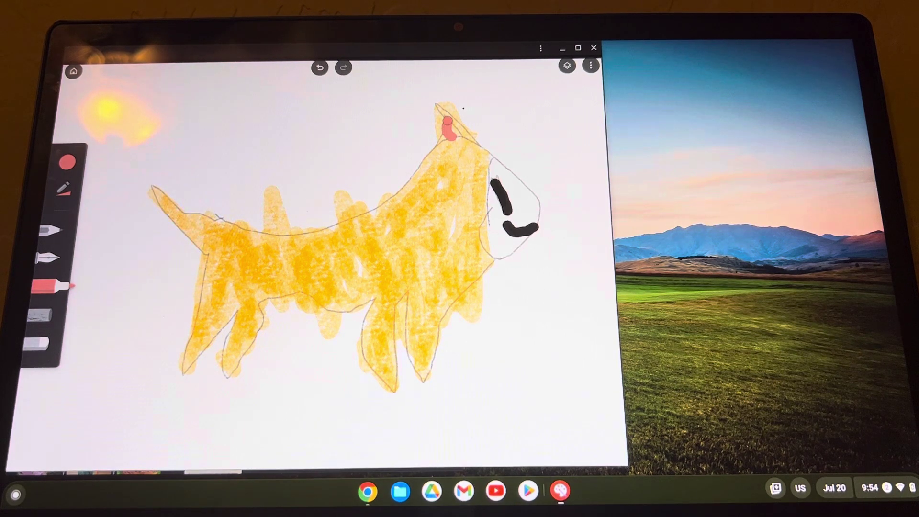
drag(447, 121, 460, 139)
click(68, 165)
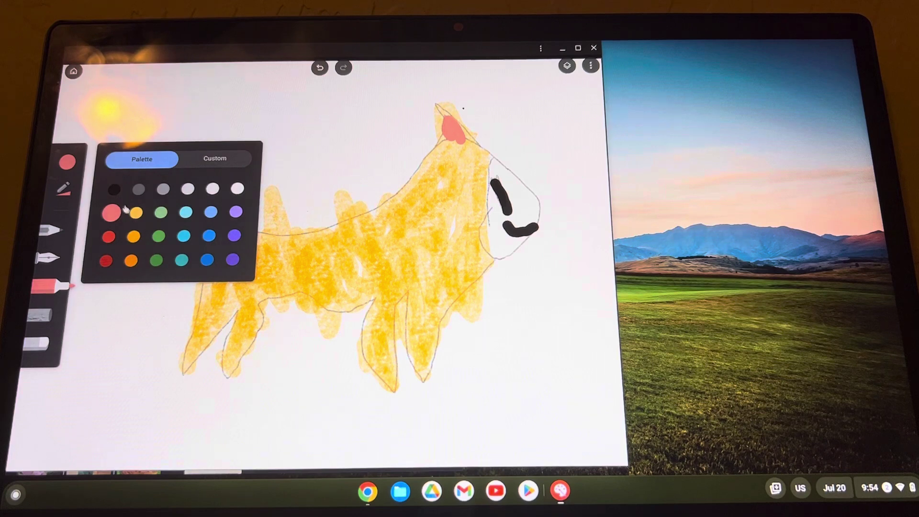
click(115, 190)
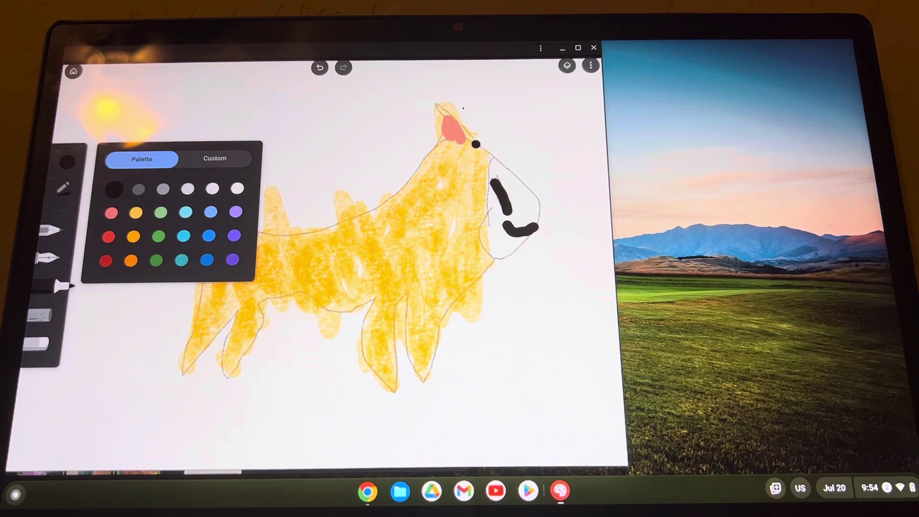
Step: Draw black stripes down the neck, shoulder, front leg and chest
drag(470, 148, 467, 287)
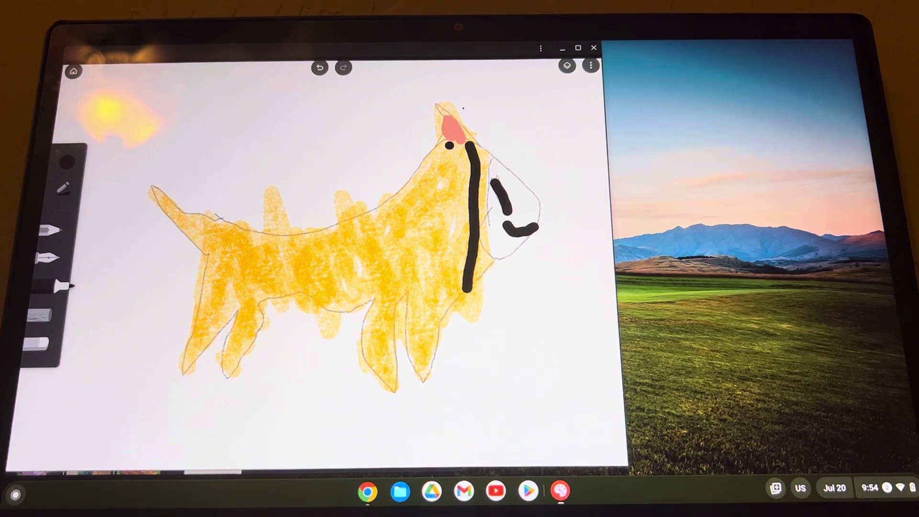
mouse_move(450, 143)
mouse_down()
mouse_move(449, 272)
mouse_move(438, 314)
mouse_up()
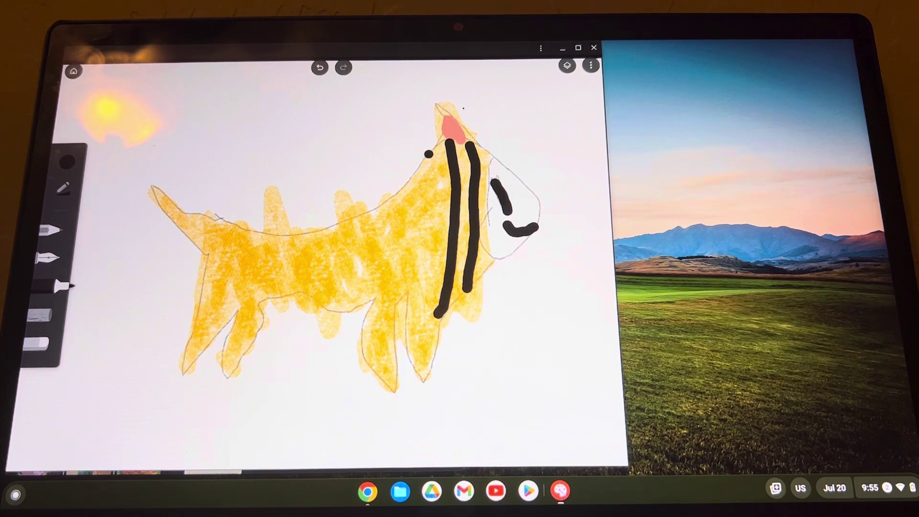
mouse_move(428, 154)
mouse_down()
mouse_move(435, 237)
mouse_move(420, 336)
mouse_move(424, 380)
mouse_up()
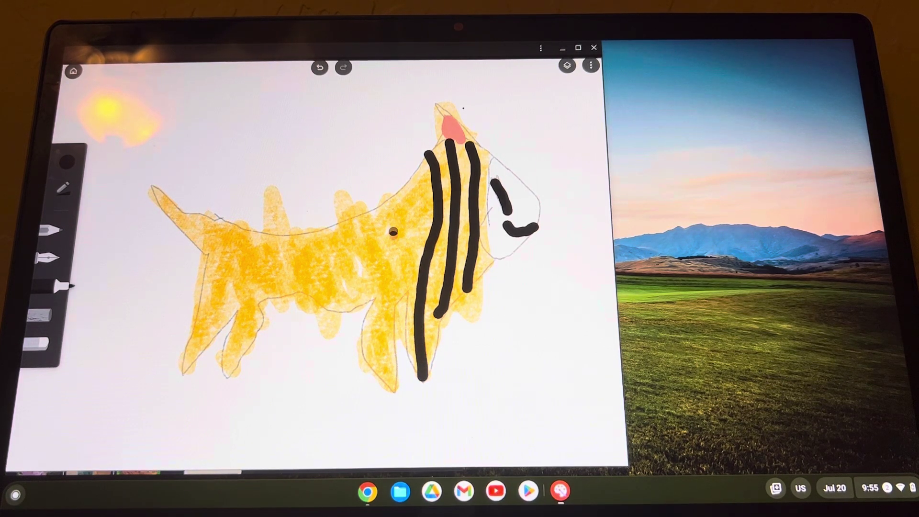
mouse_move(414, 175)
mouse_down()
mouse_move(415, 267)
mouse_move(398, 289)
mouse_up()
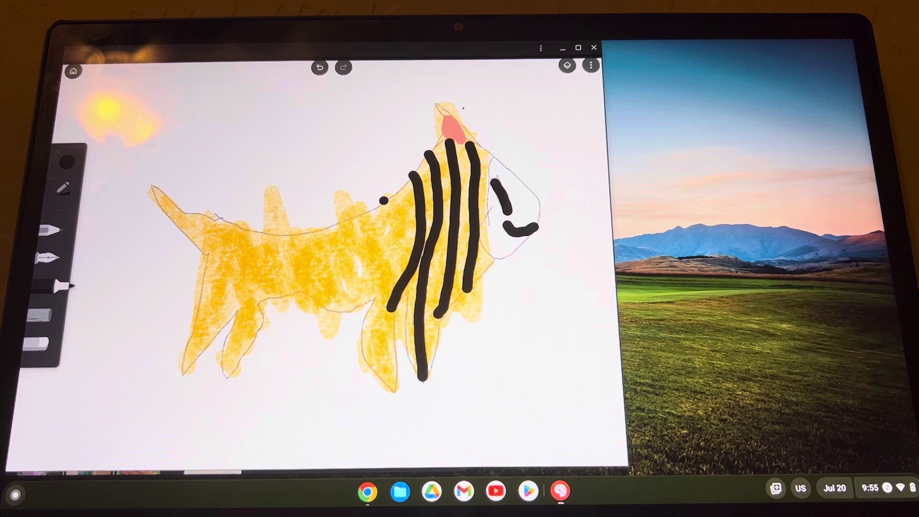
mouse_move(396, 196)
mouse_down()
mouse_move(366, 303)
mouse_move(373, 366)
mouse_up()
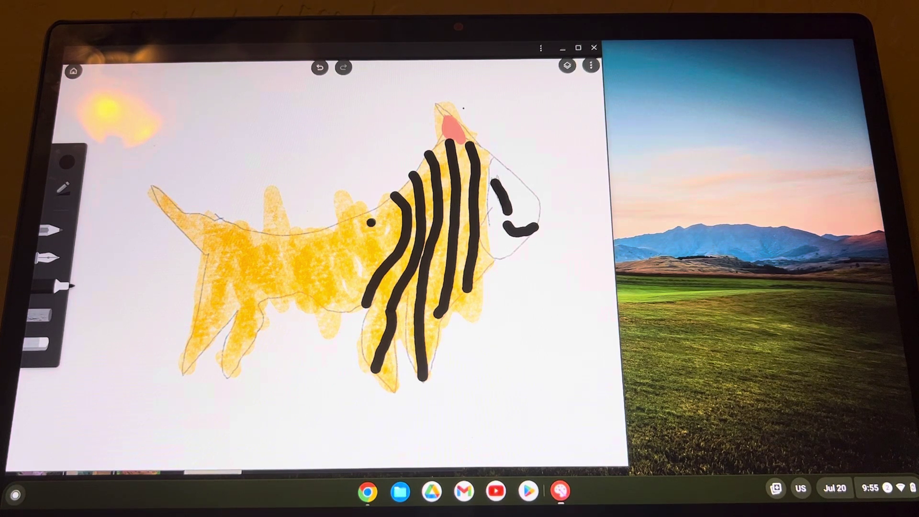
drag(373, 212, 337, 309)
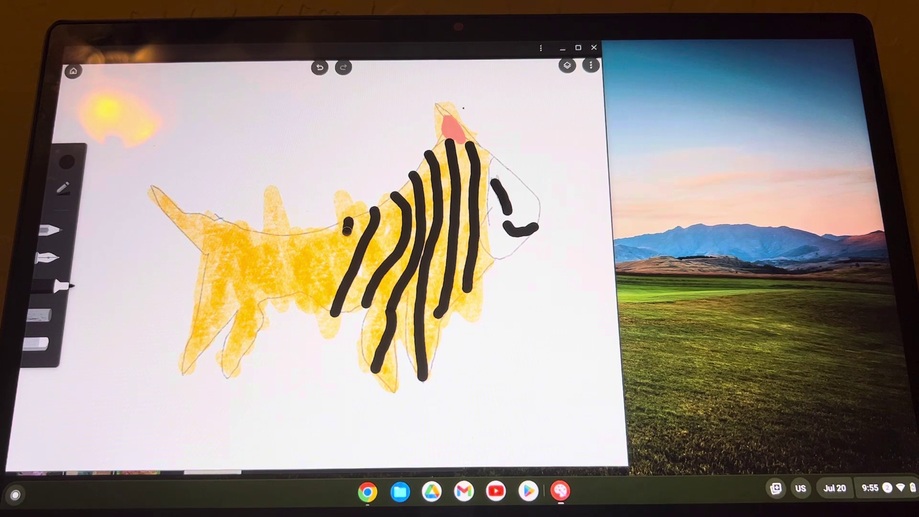
Step: Add black stripes along the body, hindquarters, hind leg and tail, and extend the mouth line
drag(347, 225, 317, 288)
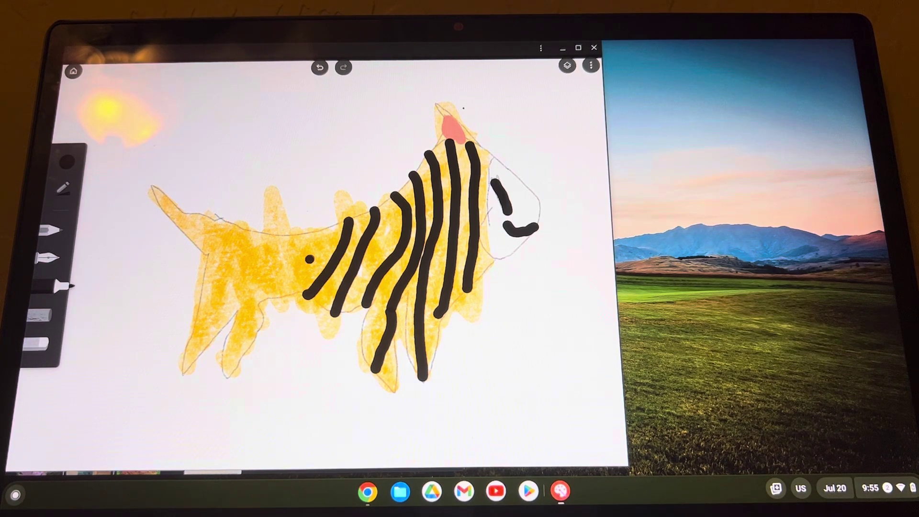
drag(326, 229, 280, 294)
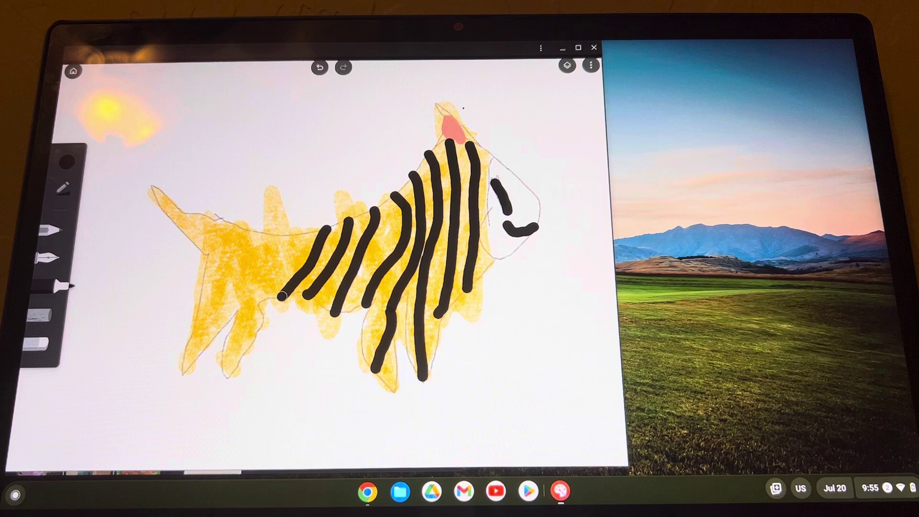
drag(294, 235, 225, 335)
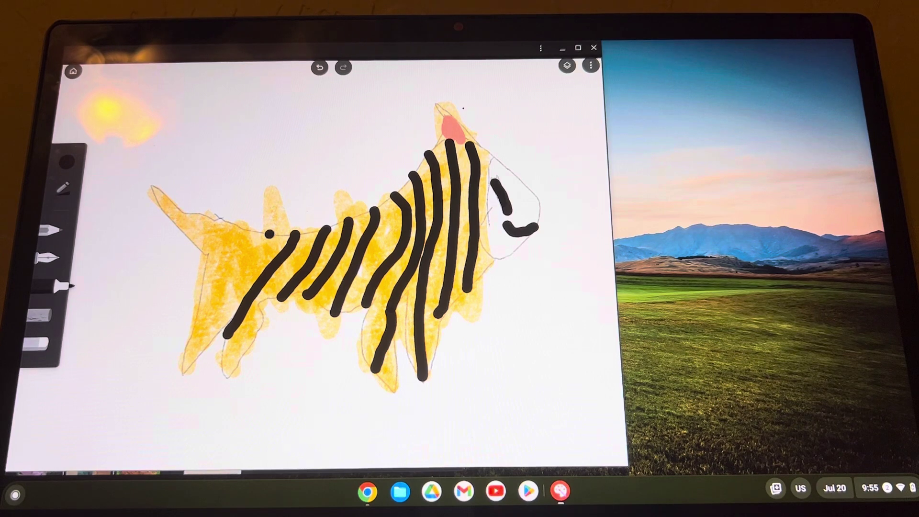
drag(270, 233, 194, 361)
drag(237, 241, 207, 279)
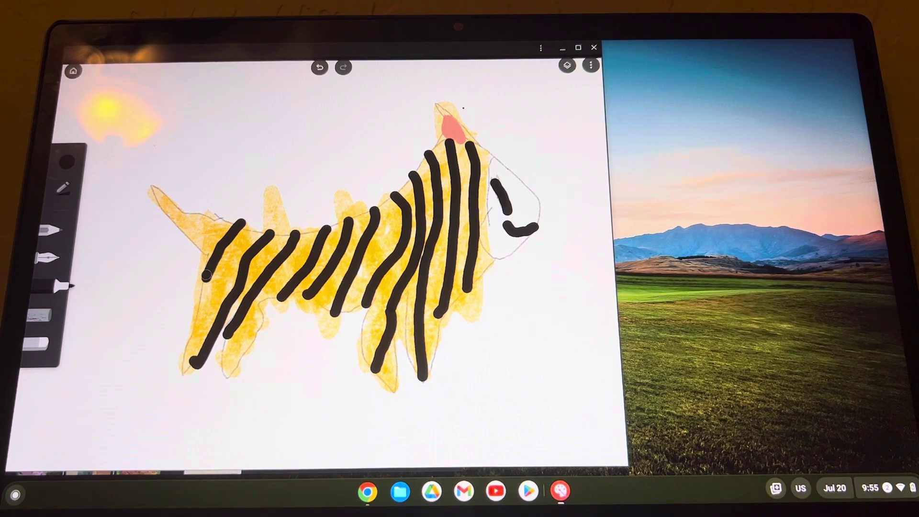
drag(210, 219, 201, 249)
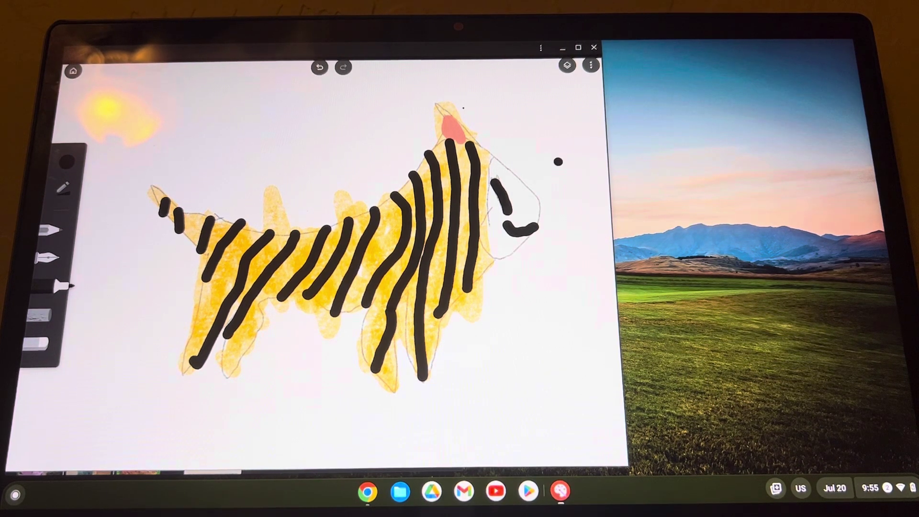
drag(524, 223, 515, 233)
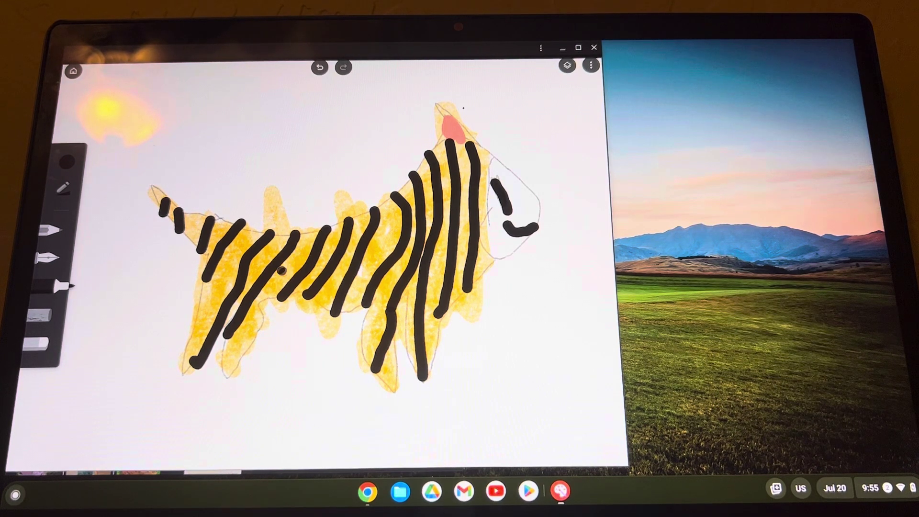
Step: Erase the stripe tips overhanging the tiger's chest and belly
click(36, 345)
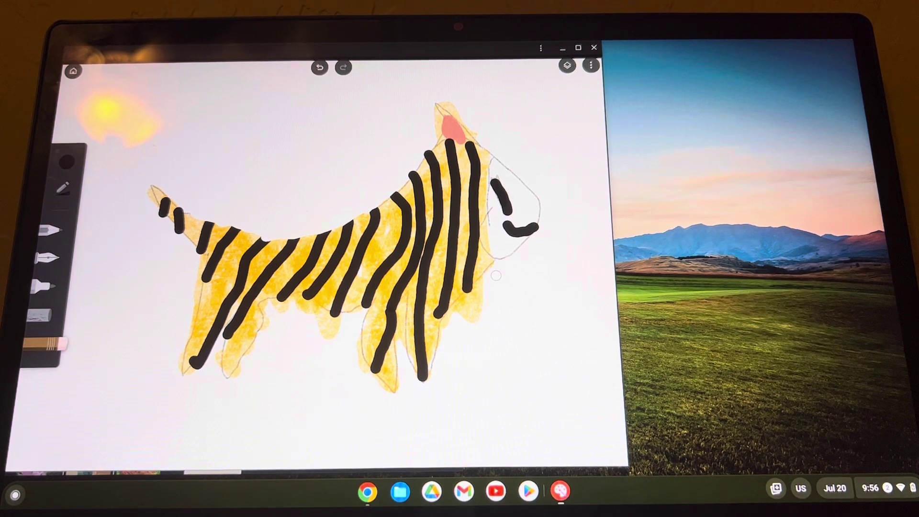
drag(459, 298, 439, 327)
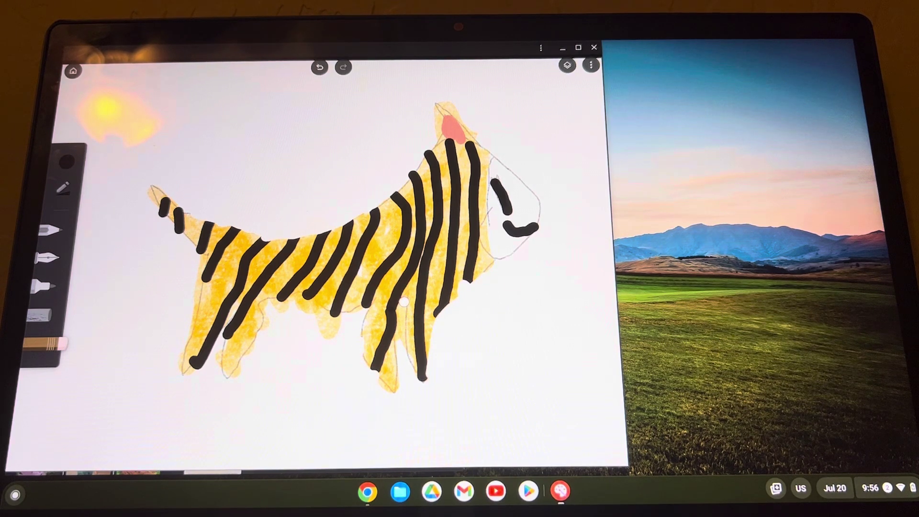
drag(403, 303, 400, 317)
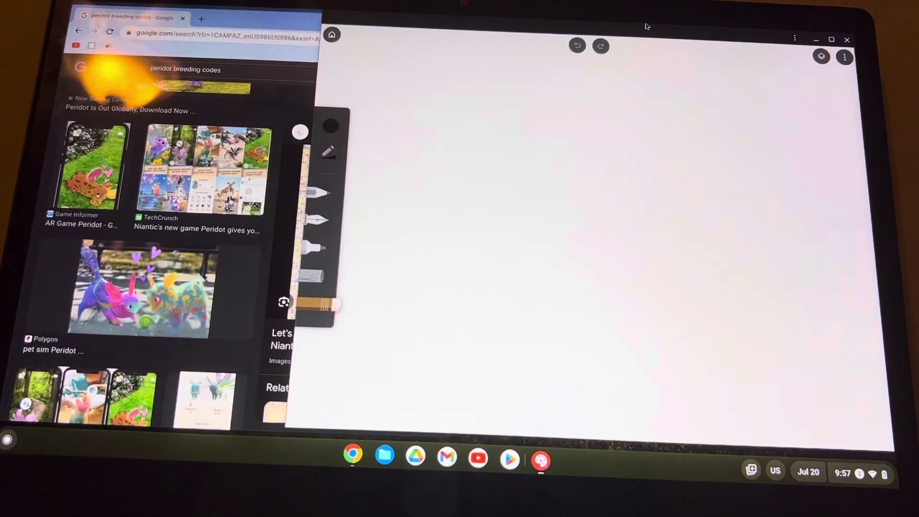
Step: Enlarge the Peridot pet picture and position the blank canvas window beside it
click(144, 294)
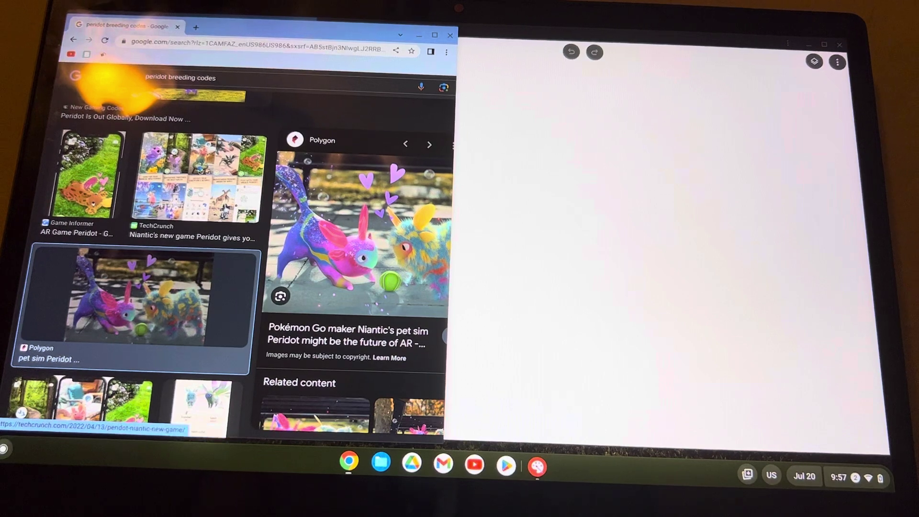
mouse_move(199, 176)
mouse_down()
mouse_move(237, 144)
mouse_move(201, 177)
mouse_up()
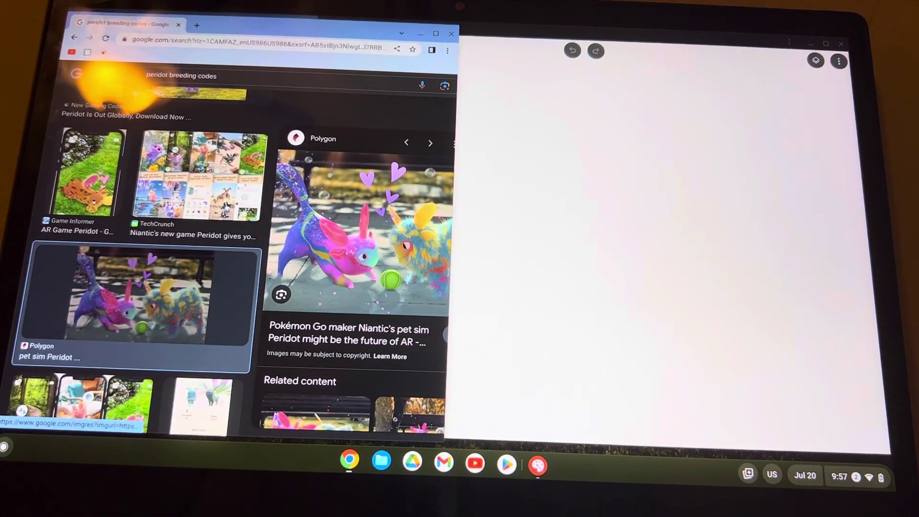
drag(460, 215, 316, 216)
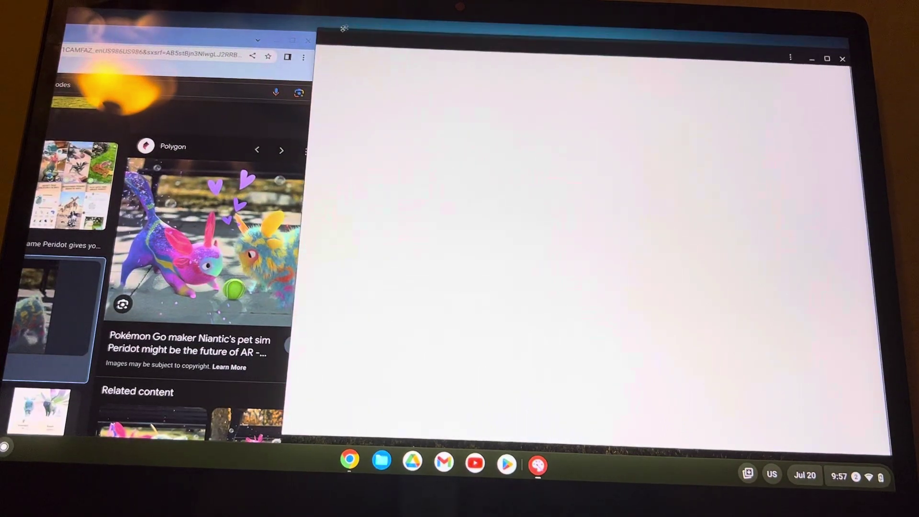
mouse_move(343, 29)
mouse_down()
mouse_move(402, 25)
mouse_move(380, 34)
mouse_up()
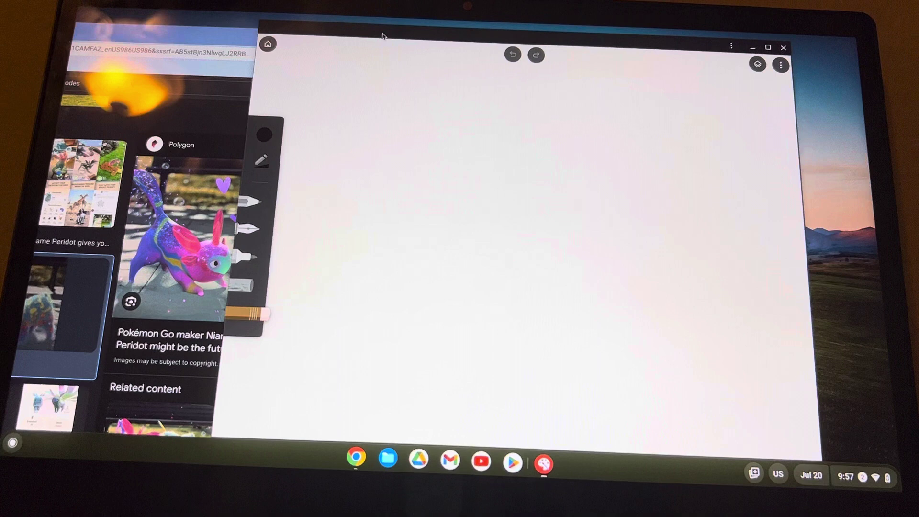
drag(383, 35, 319, 32)
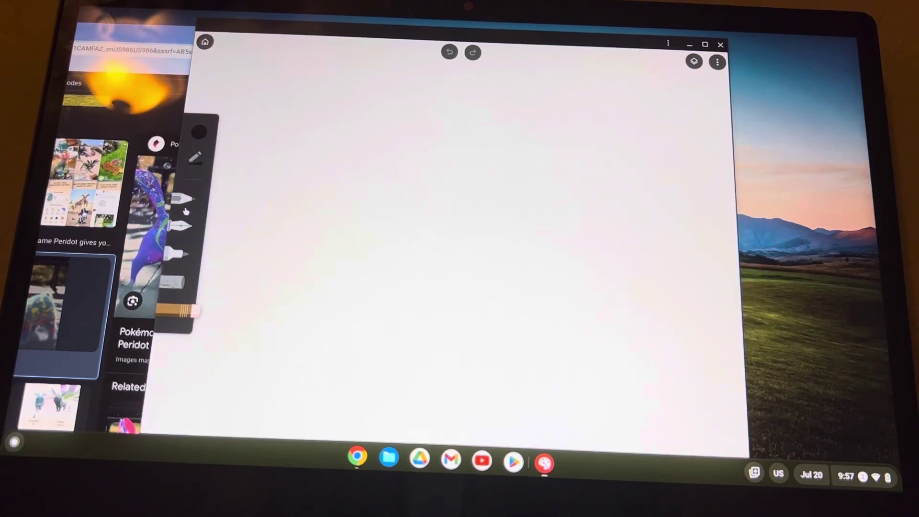
Step: With a thin pen, outline the Peridot creature's back, zigzag legs, rear and top
click(183, 199)
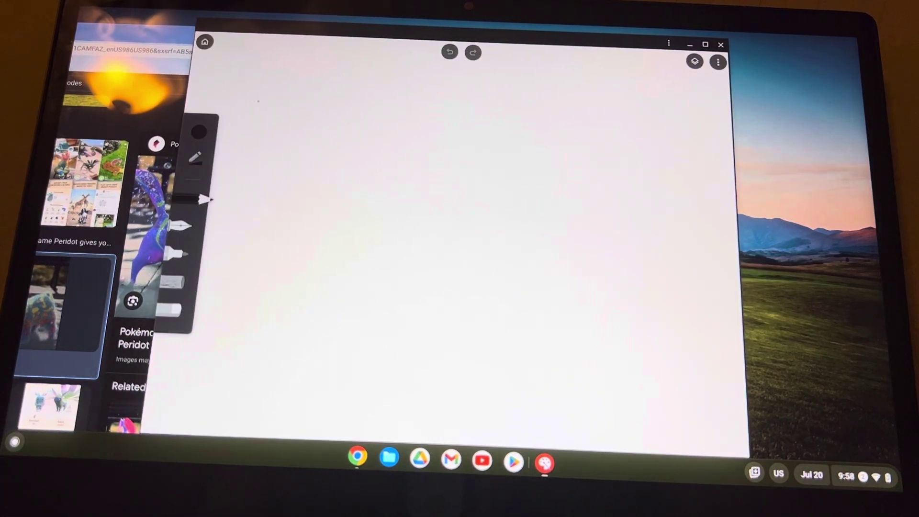
click(286, 89)
drag(303, 86, 323, 71)
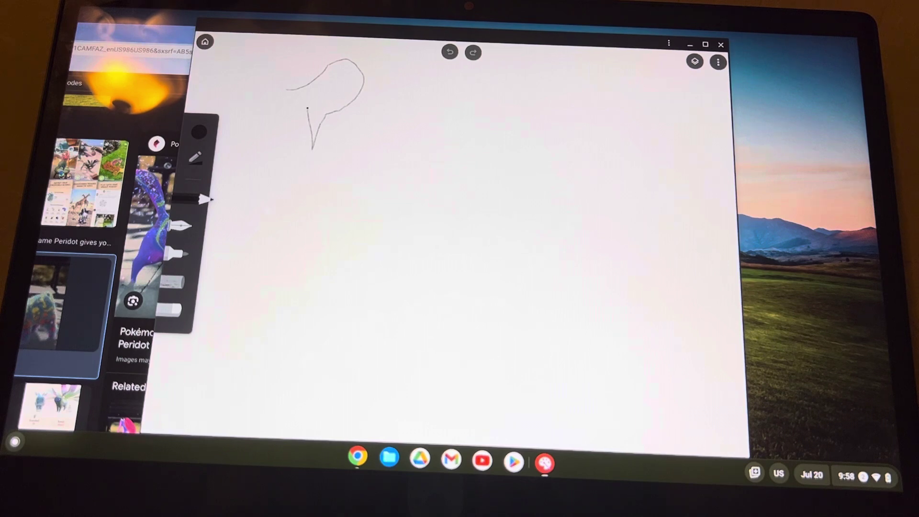
mouse_move(284, 122)
mouse_down()
mouse_move(262, 144)
mouse_move(249, 125)
mouse_up()
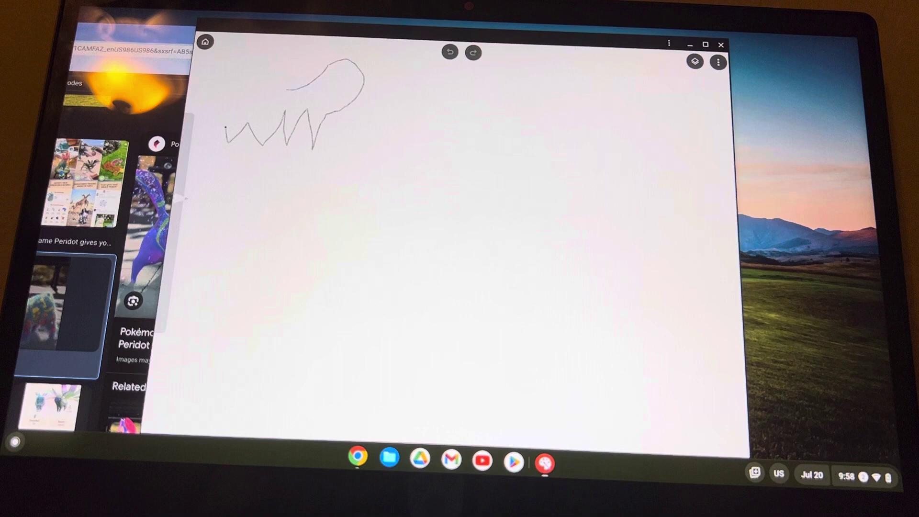
drag(207, 97, 196, 79)
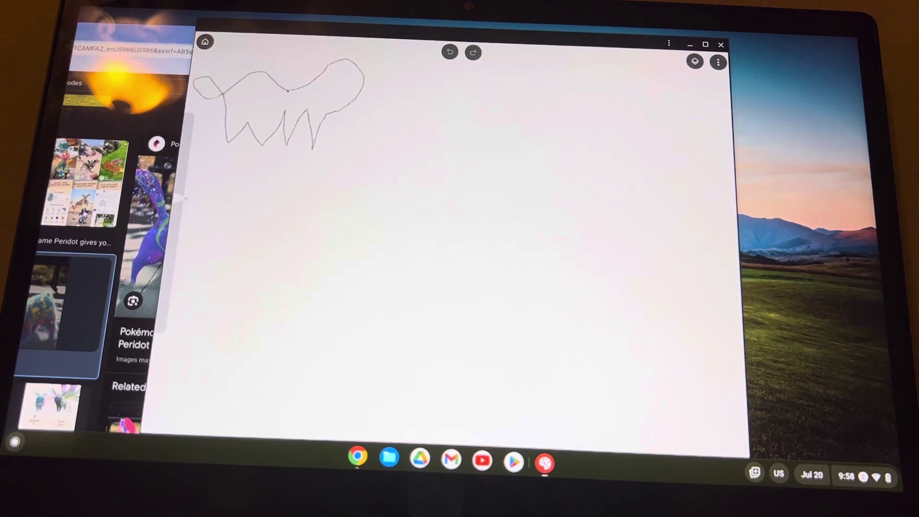
click(183, 198)
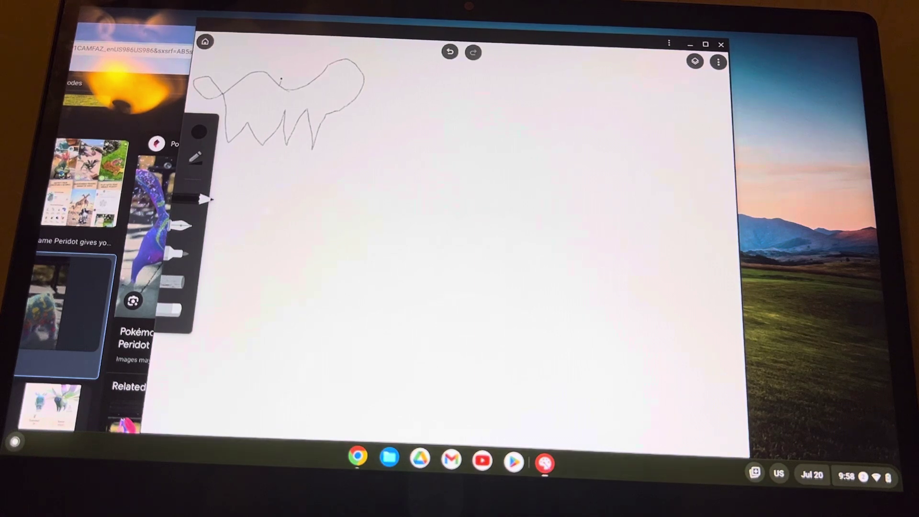
drag(279, 79, 245, 58)
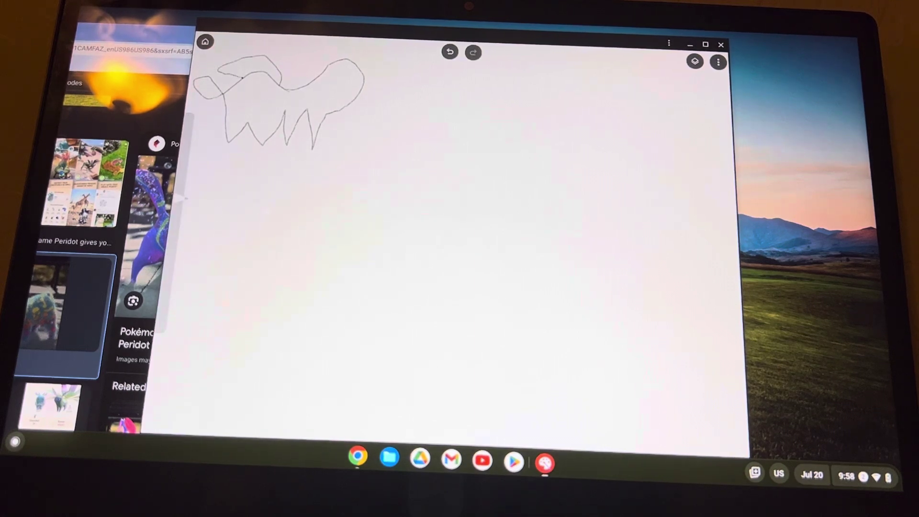
click(183, 198)
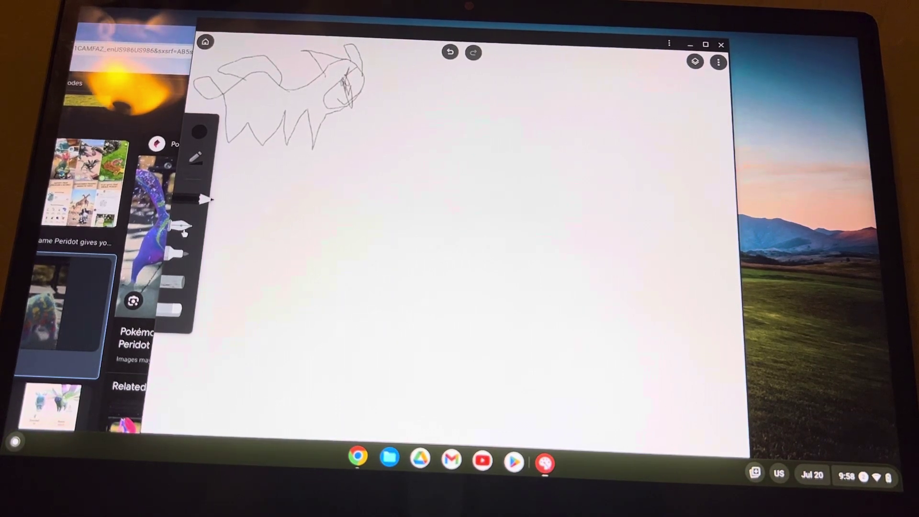
Step: Pick purple and paint over the creature's body, right side and neck
click(195, 156)
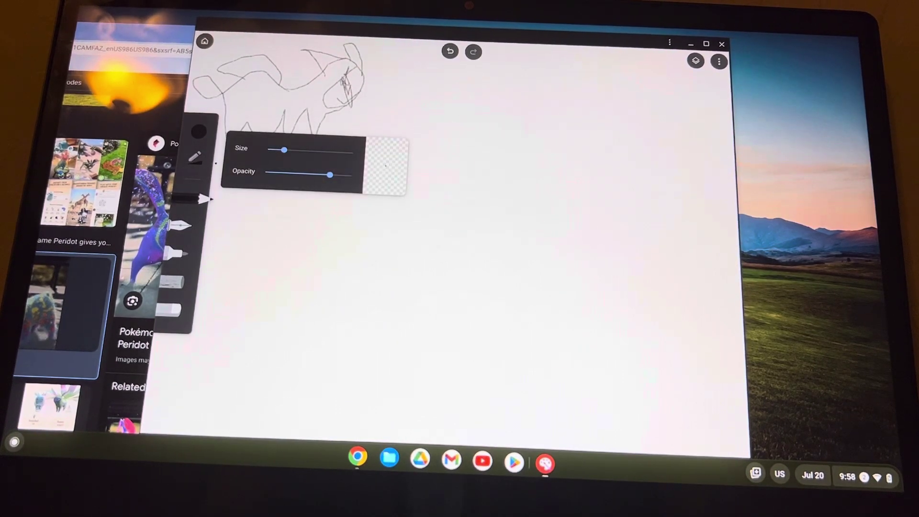
click(198, 132)
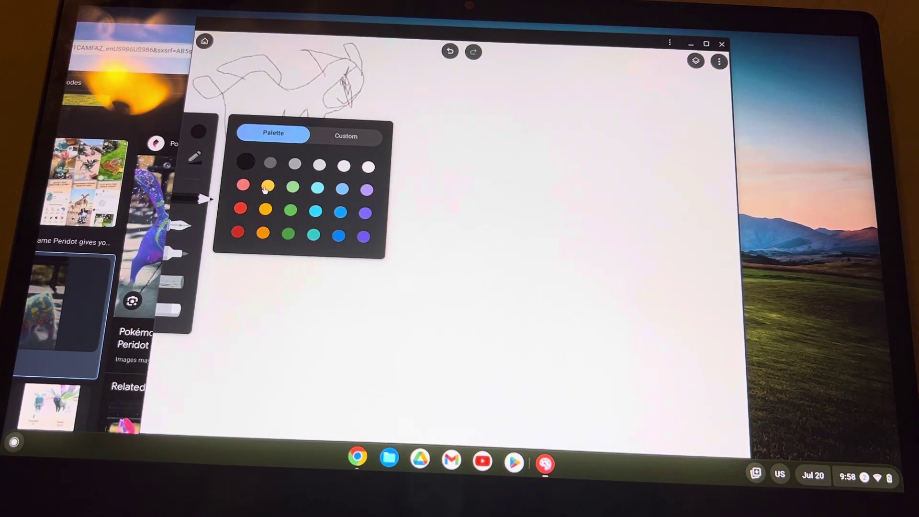
click(365, 213)
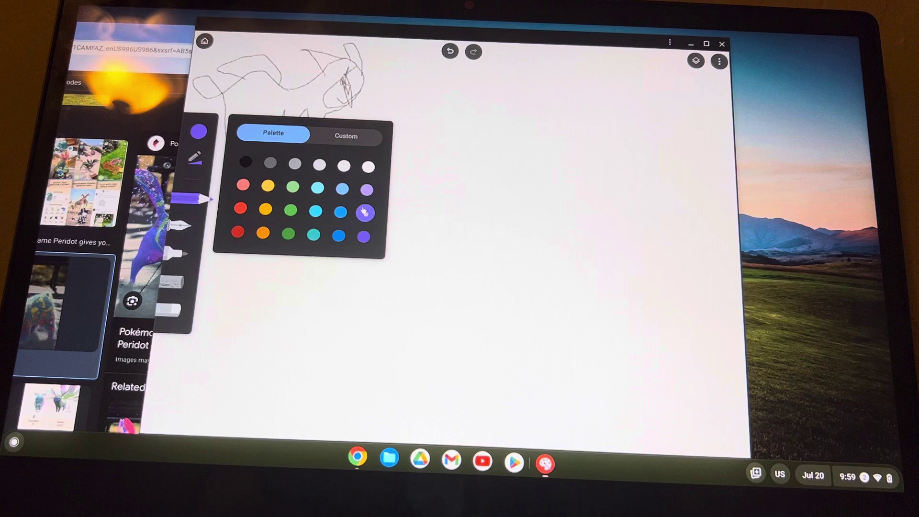
click(178, 279)
mouse_move(247, 101)
mouse_down()
mouse_move(228, 140)
mouse_move(243, 94)
mouse_move(201, 85)
mouse_move(263, 76)
mouse_move(248, 90)
mouse_move(269, 109)
mouse_move(251, 126)
mouse_move(262, 63)
mouse_move(241, 68)
mouse_move(235, 60)
mouse_move(275, 78)
mouse_move(272, 127)
mouse_move(286, 93)
mouse_move(296, 129)
mouse_move(286, 136)
mouse_move(298, 118)
mouse_up()
mouse_move(298, 119)
mouse_down()
mouse_move(284, 116)
mouse_move(281, 130)
mouse_up()
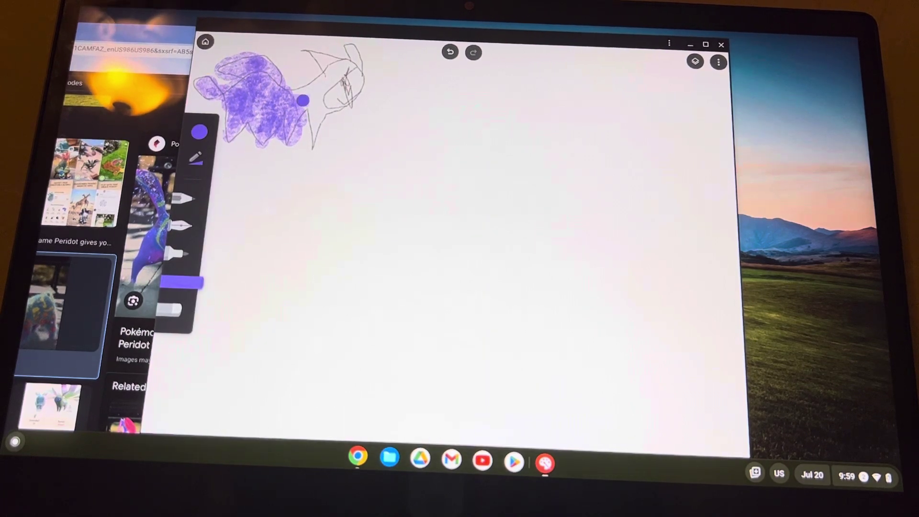
mouse_move(302, 101)
mouse_down()
mouse_move(313, 144)
mouse_move(322, 111)
mouse_up()
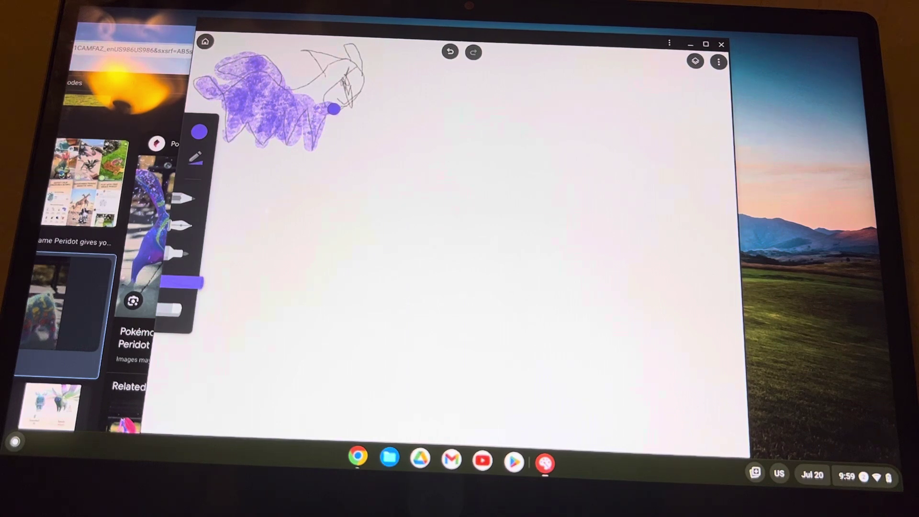
mouse_move(340, 108)
mouse_down()
mouse_move(321, 103)
mouse_move(327, 77)
mouse_move(343, 65)
mouse_move(323, 90)
mouse_move(305, 50)
mouse_move(346, 64)
mouse_up()
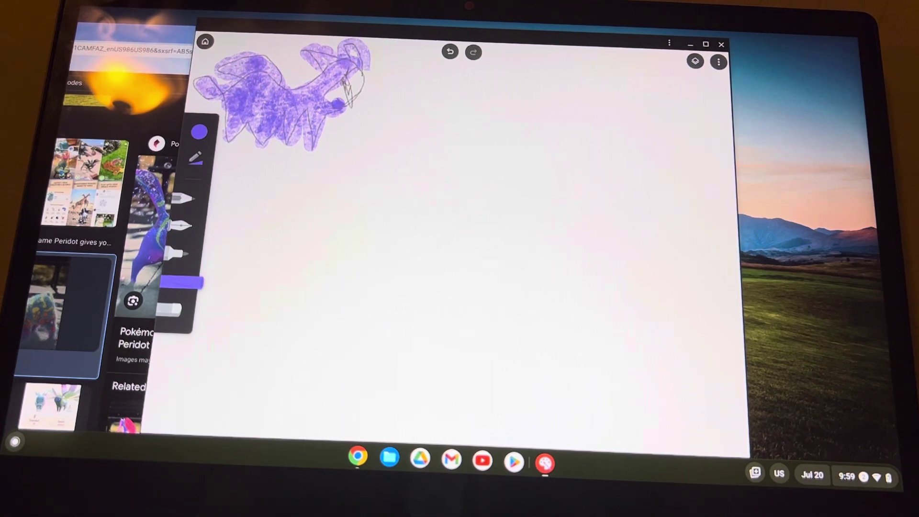
Step: Draw two dark purple eyes on the creature's head with a finer brush
click(177, 253)
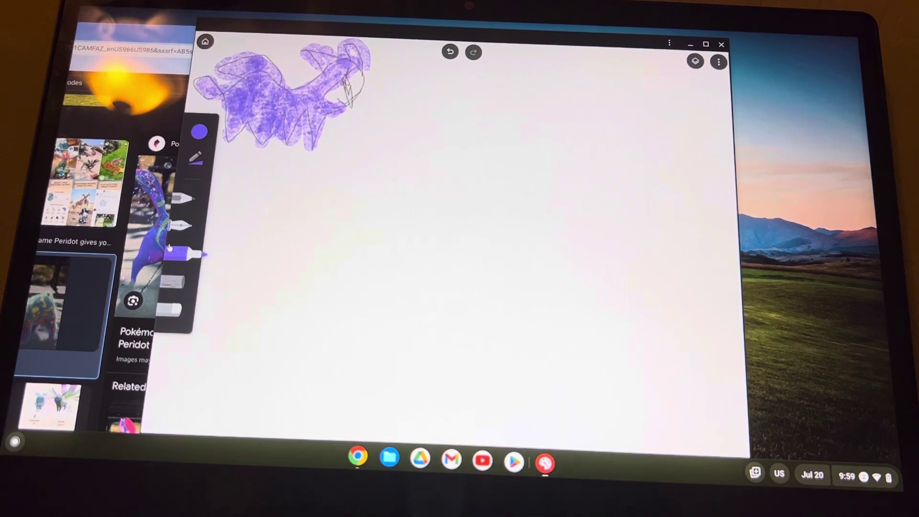
click(199, 132)
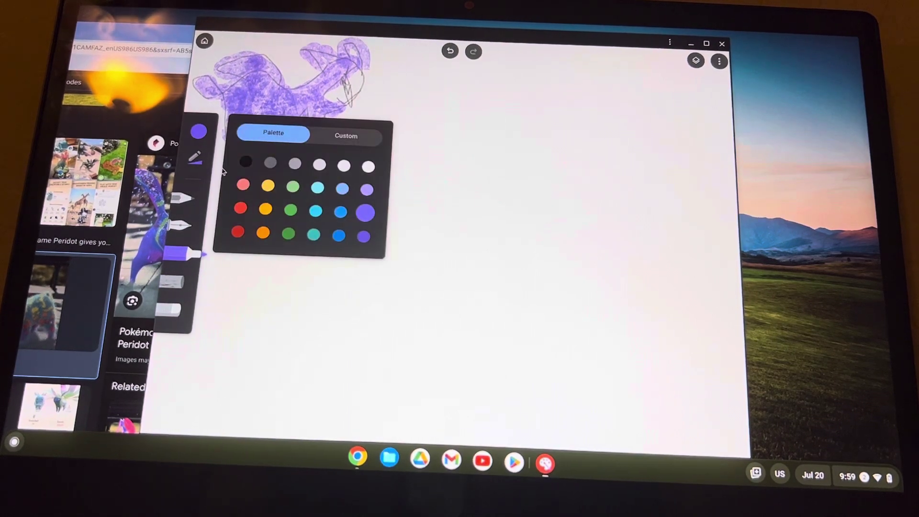
click(243, 185)
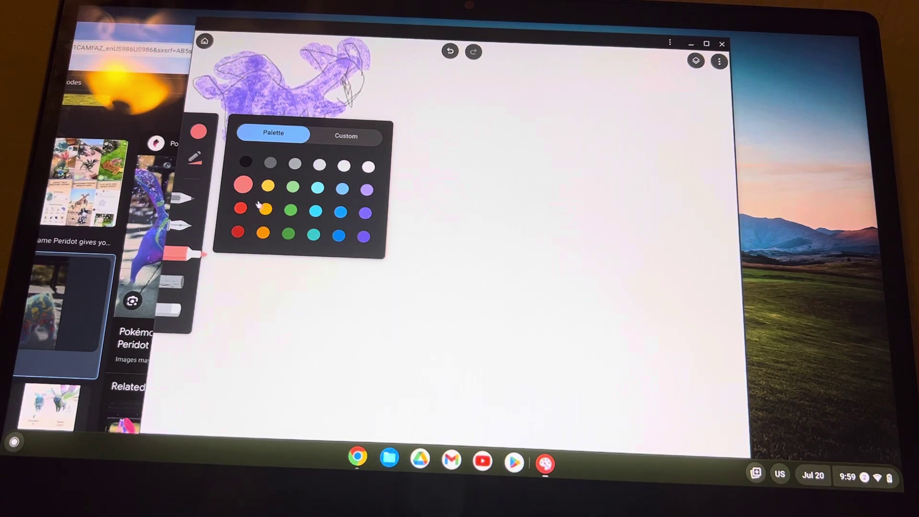
click(366, 213)
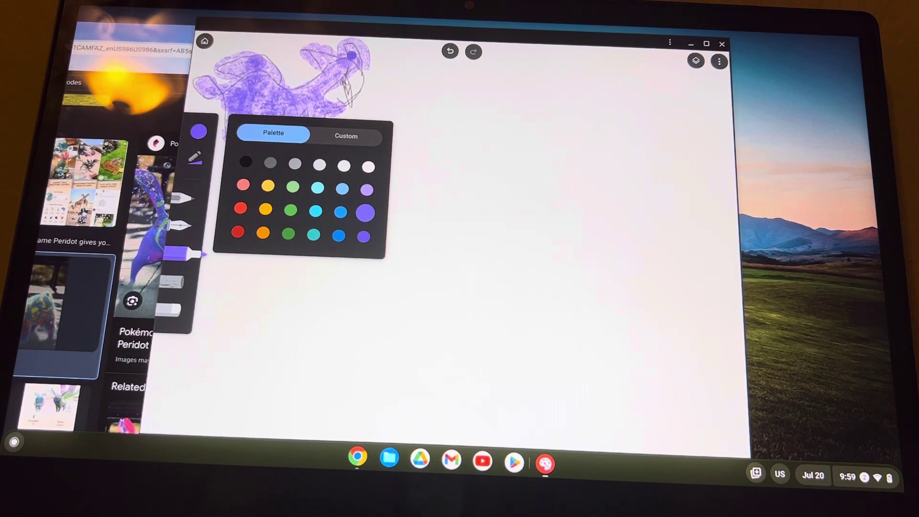
click(350, 54)
click(317, 61)
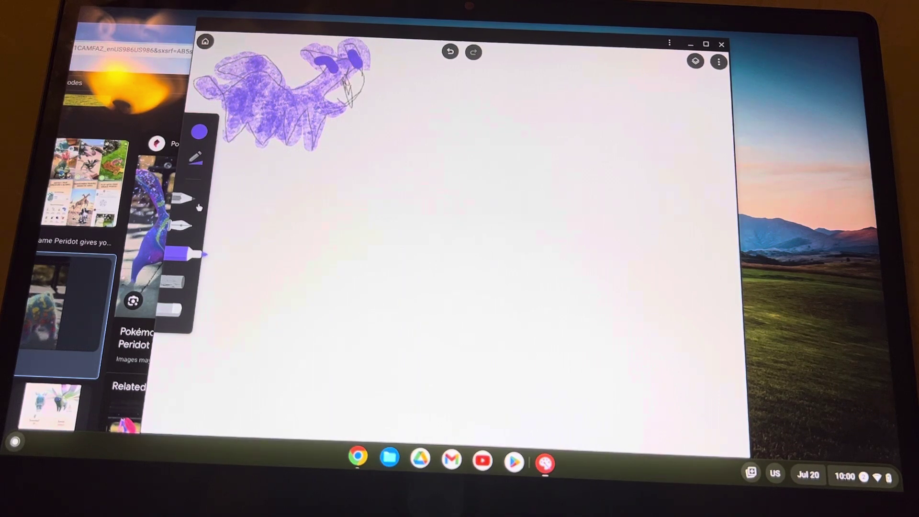
Step: Add a black facial mark below the purple eyes
click(200, 131)
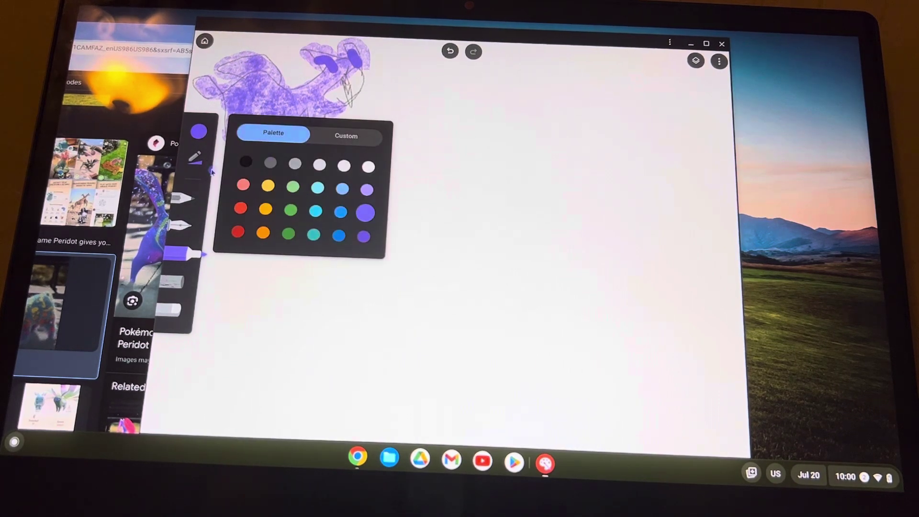
click(247, 162)
click(347, 83)
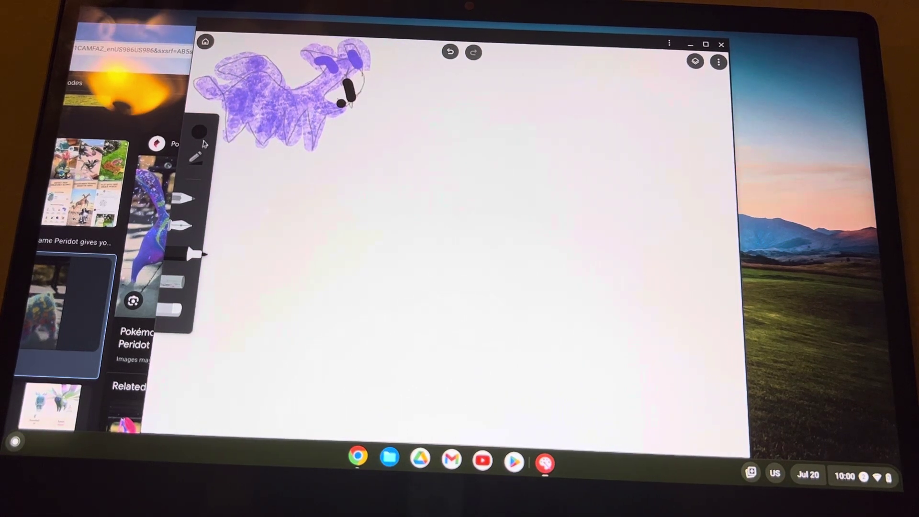
click(183, 198)
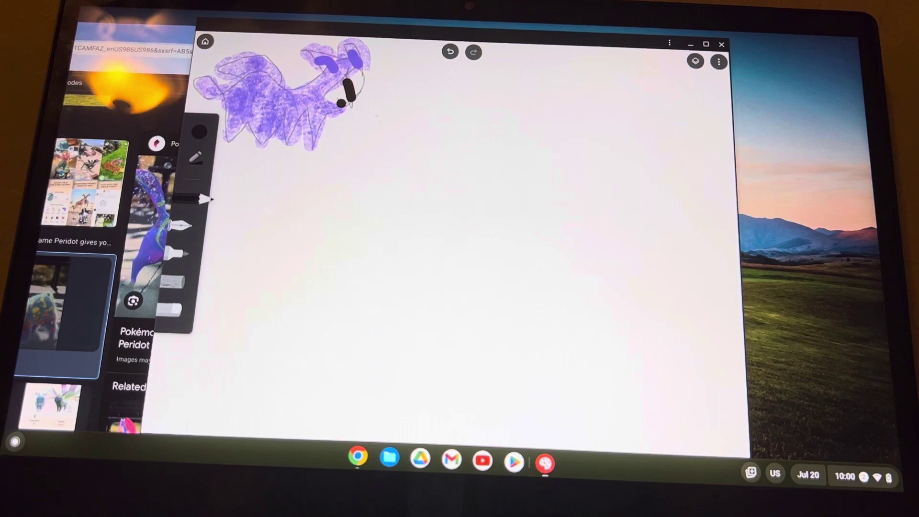
Step: Bring the browser forward and preview the Game Informer, Eurogamer and Pocket Gamer Peridot images
mouse_move(152, 34)
mouse_down()
mouse_move(266, 24)
mouse_move(431, 29)
mouse_up()
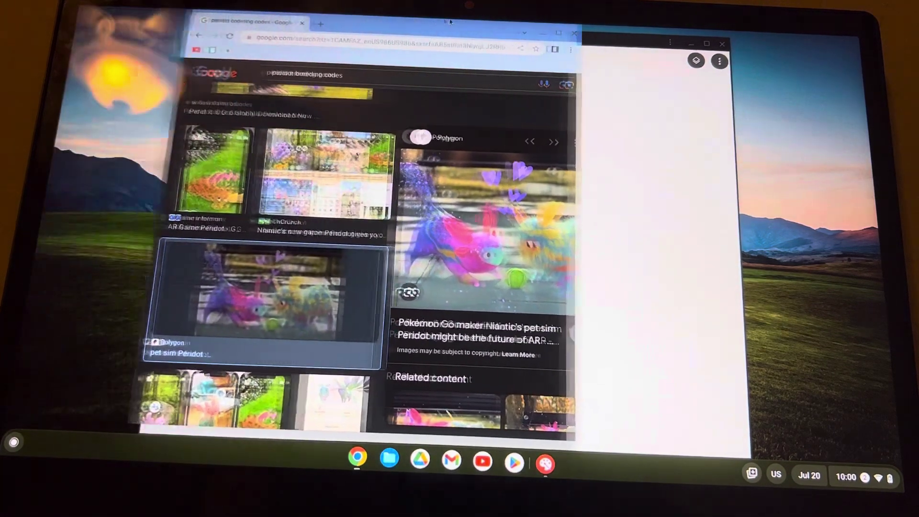
click(270, 177)
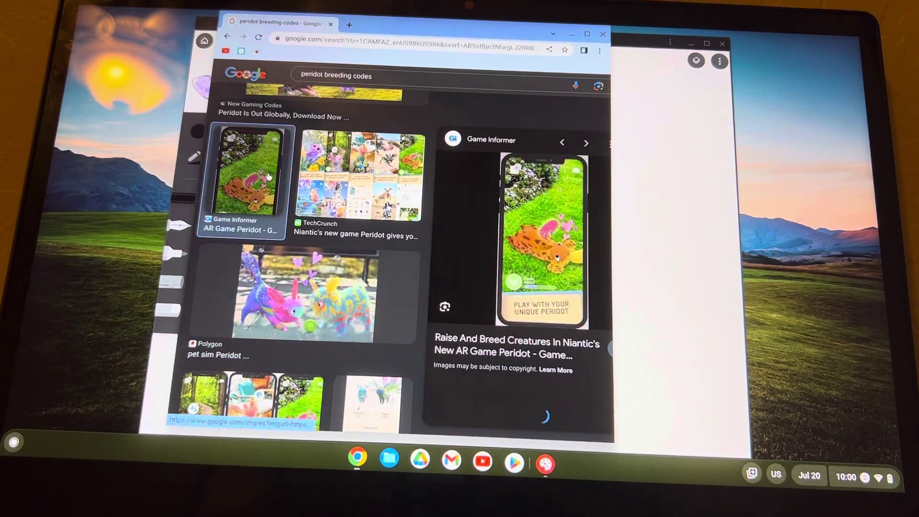
scroll(537, 225, down, 1)
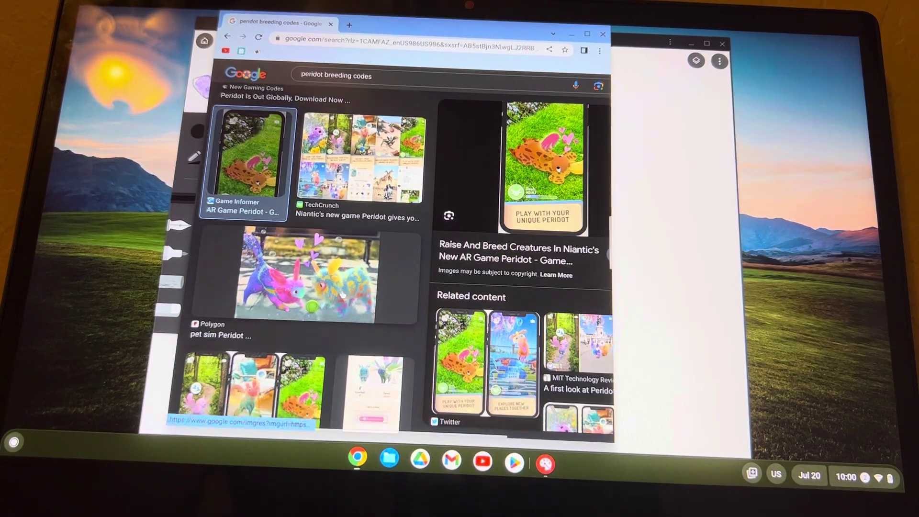
scroll(373, 338, down, 3)
scroll(323, 288, down, 5)
scroll(257, 248, down, 2)
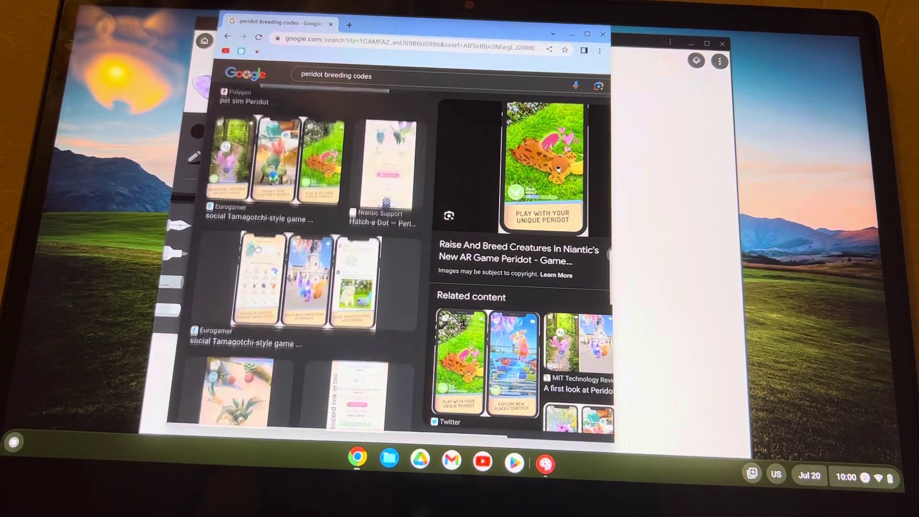
click(263, 262)
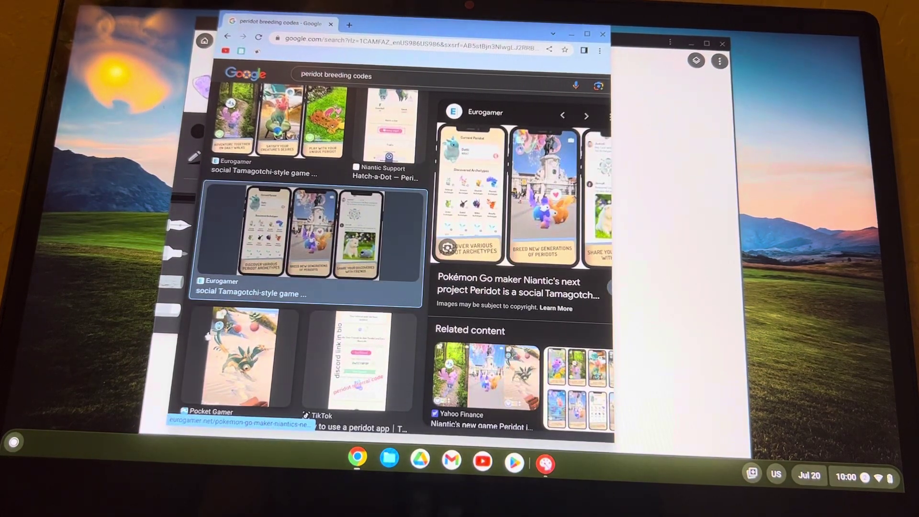
click(241, 356)
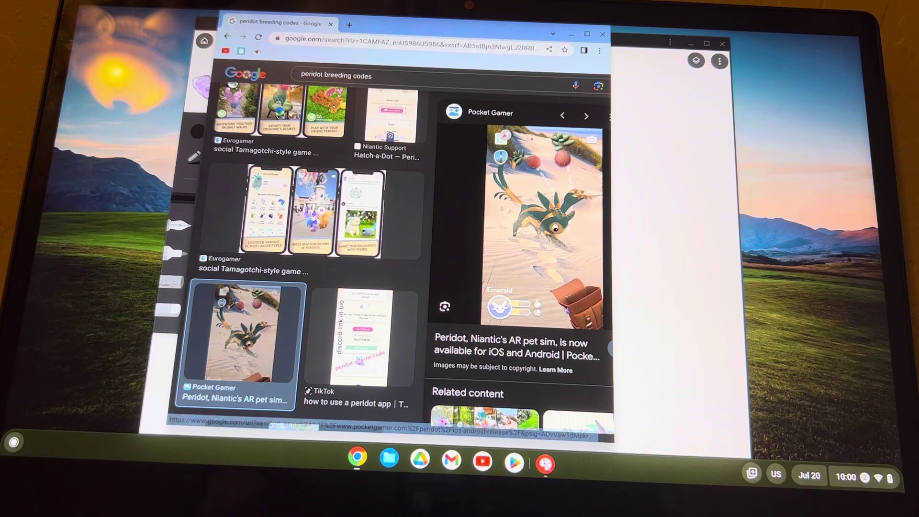
Step: Preview the Peridot Game Society and Nests results, then minimize the browser to show the drawing
click(587, 34)
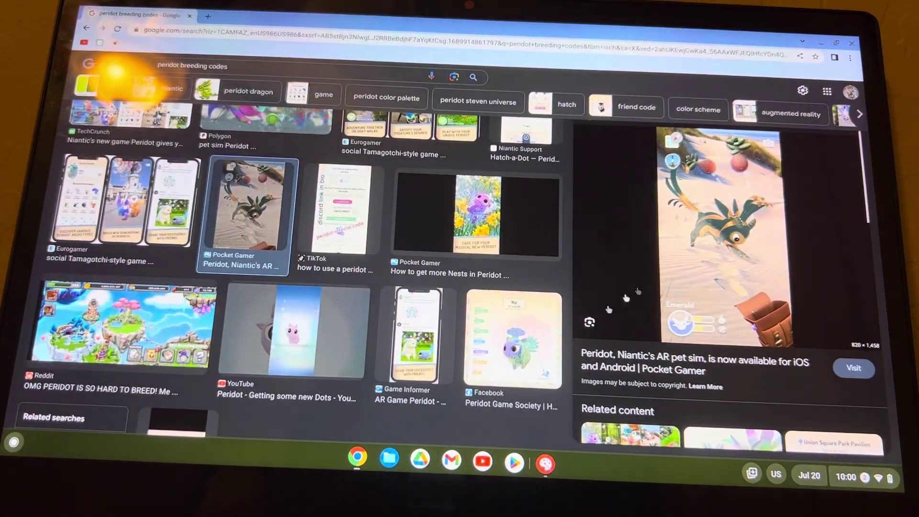
click(514, 338)
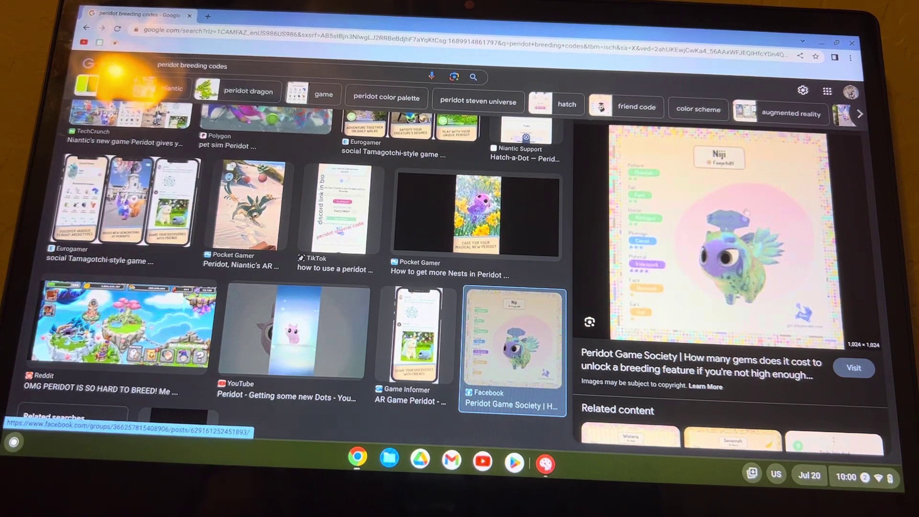
click(835, 44)
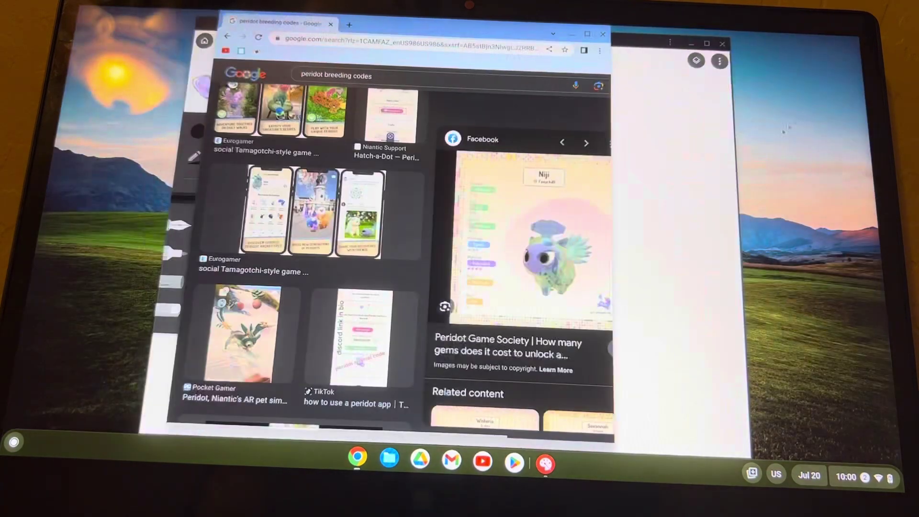
scroll(381, 256, down, 5)
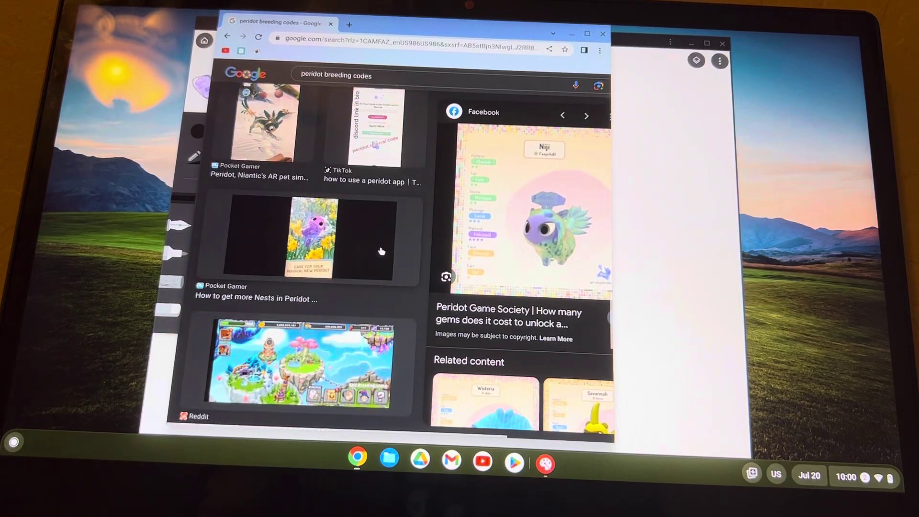
click(381, 256)
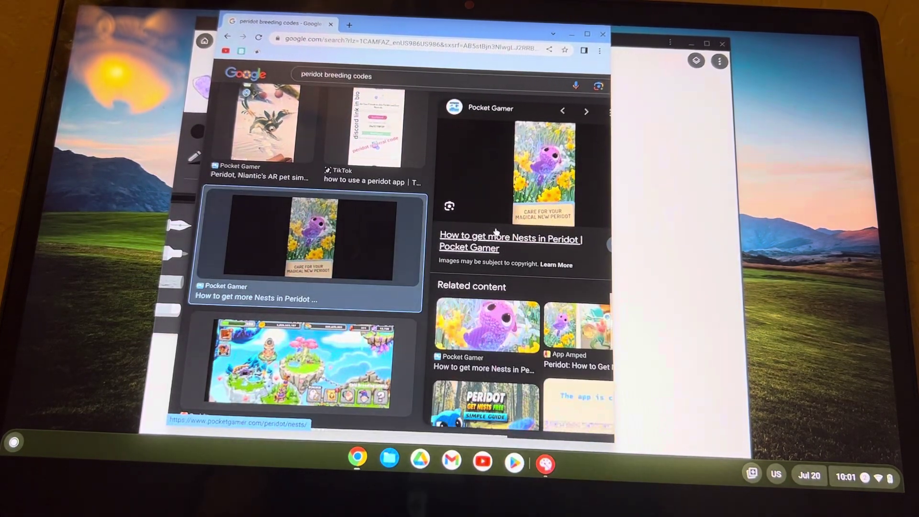
scroll(527, 197, down, 3)
key(alt+equal)
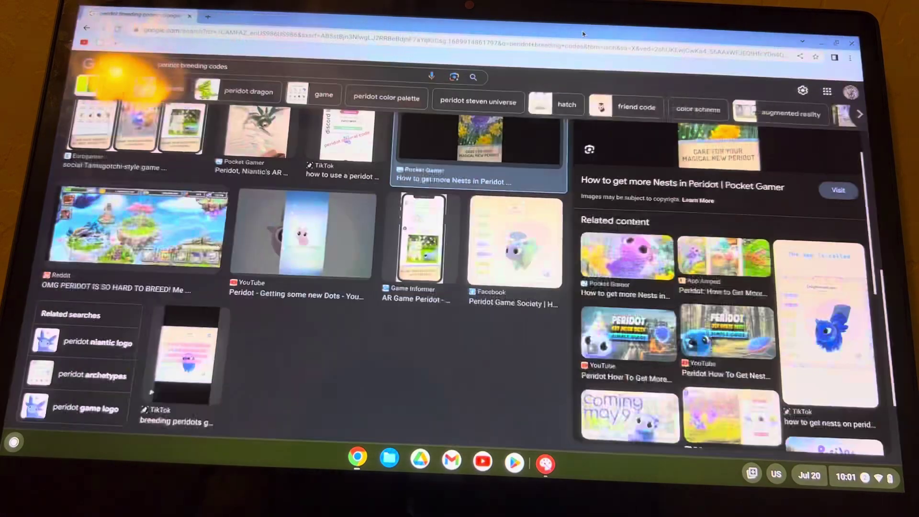
key(alt+equal)
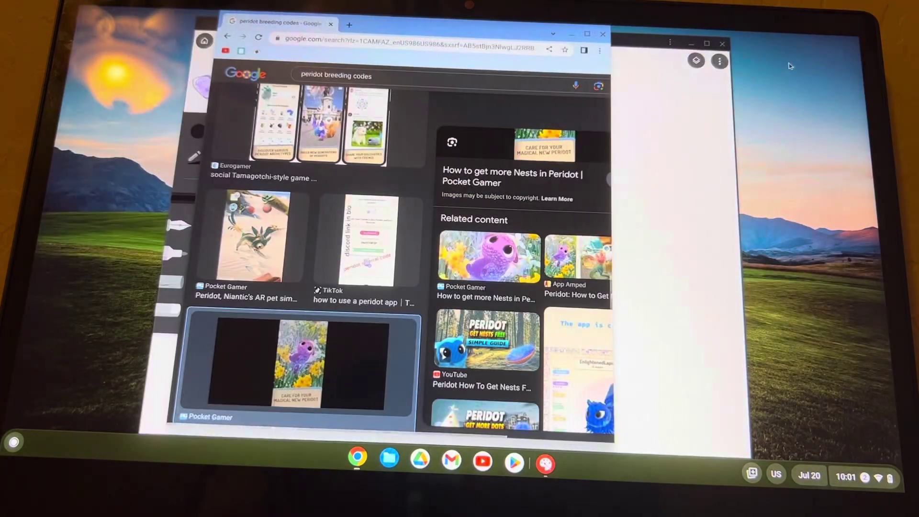
key(alt+minus)
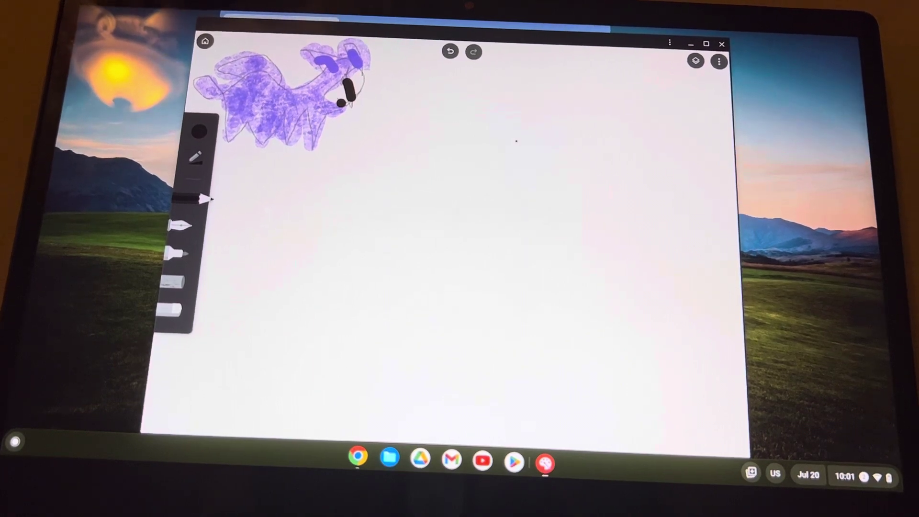
Step: Pencil the tiger's head, pointy ears, back, tail and hind leg beside the purple creature
drag(504, 107, 538, 164)
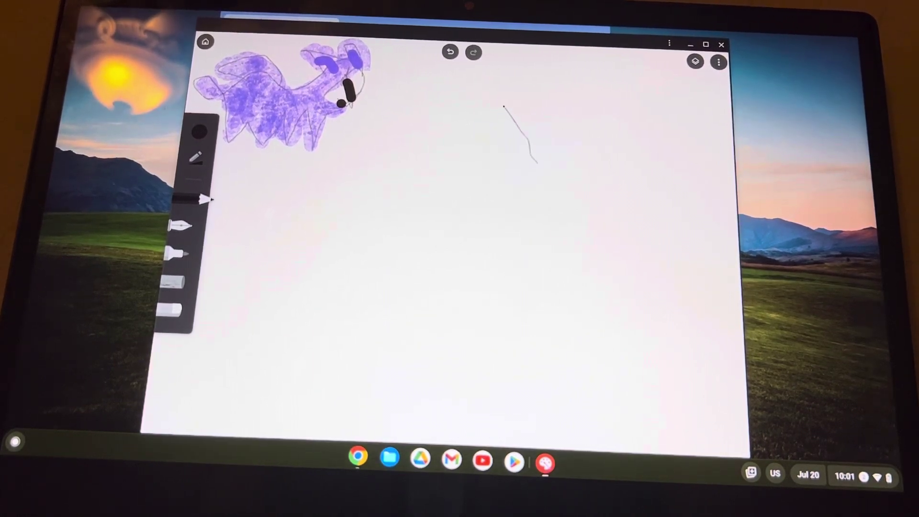
mouse_move(500, 103)
mouse_down()
mouse_move(492, 65)
mouse_move(520, 70)
mouse_up()
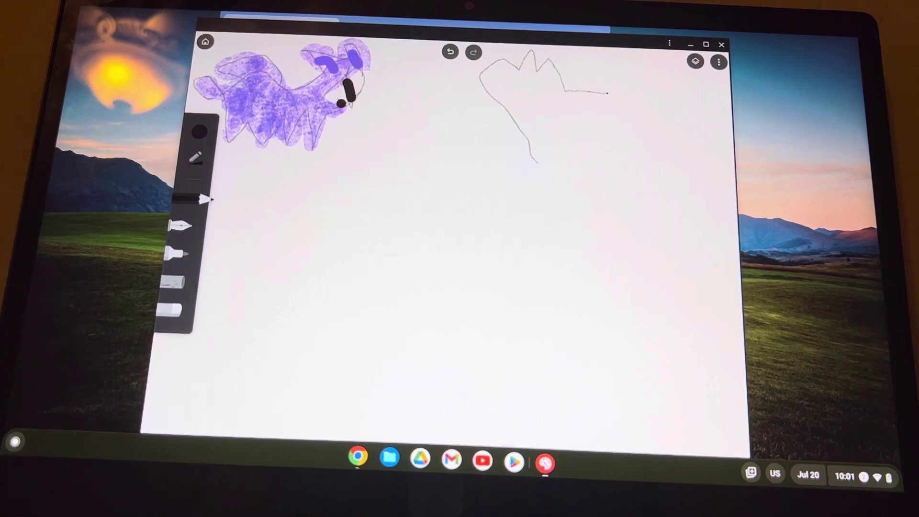
drag(631, 90, 636, 89)
mouse_move(723, 142)
mouse_down()
mouse_move(652, 116)
mouse_move(674, 165)
mouse_move(632, 135)
mouse_move(644, 155)
mouse_up()
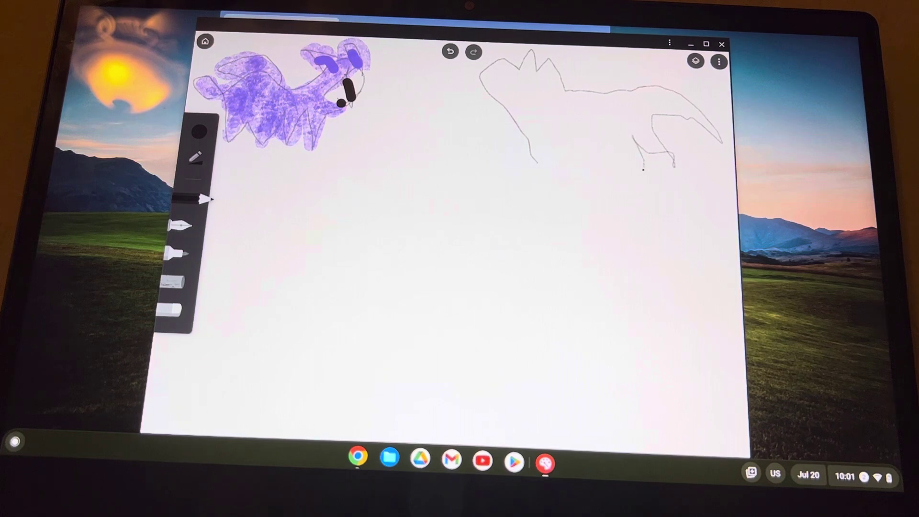
Step: Add two more legs, the neck line, an eye dot and small head marks
drag(583, 140, 575, 162)
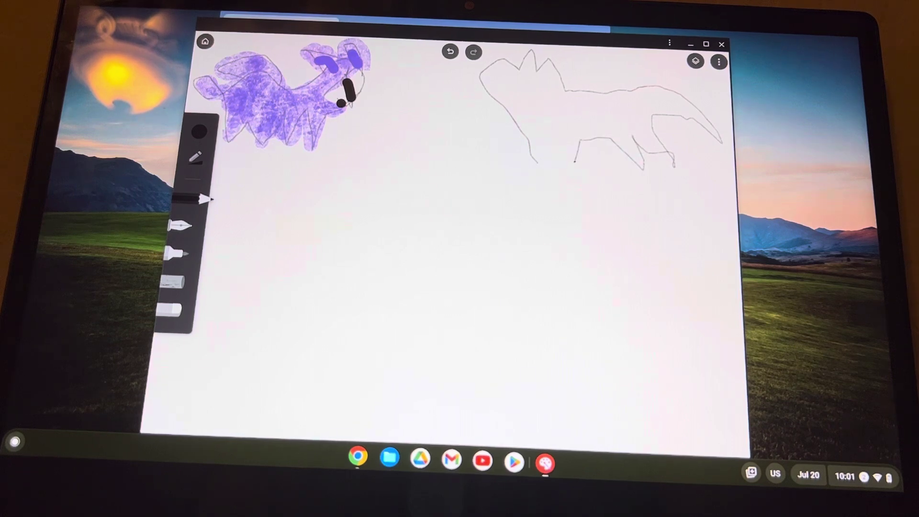
drag(553, 133, 545, 160)
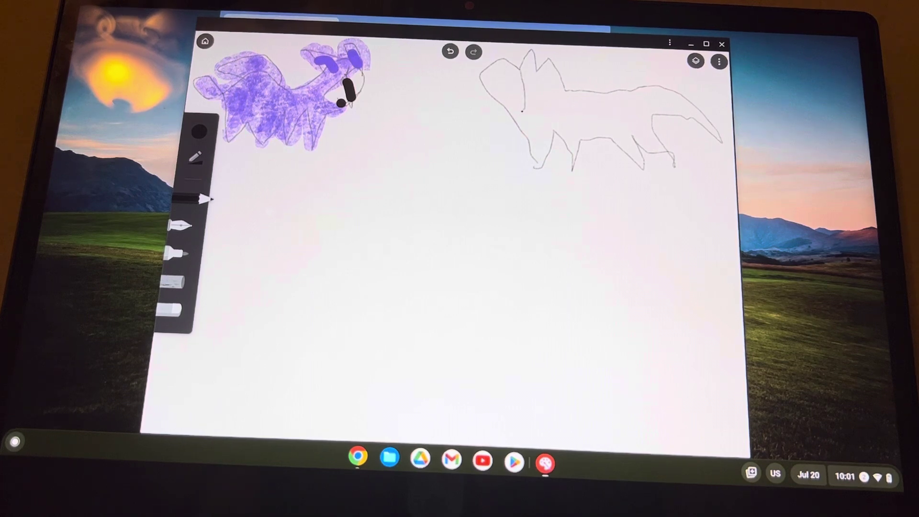
drag(522, 71, 515, 118)
click(513, 79)
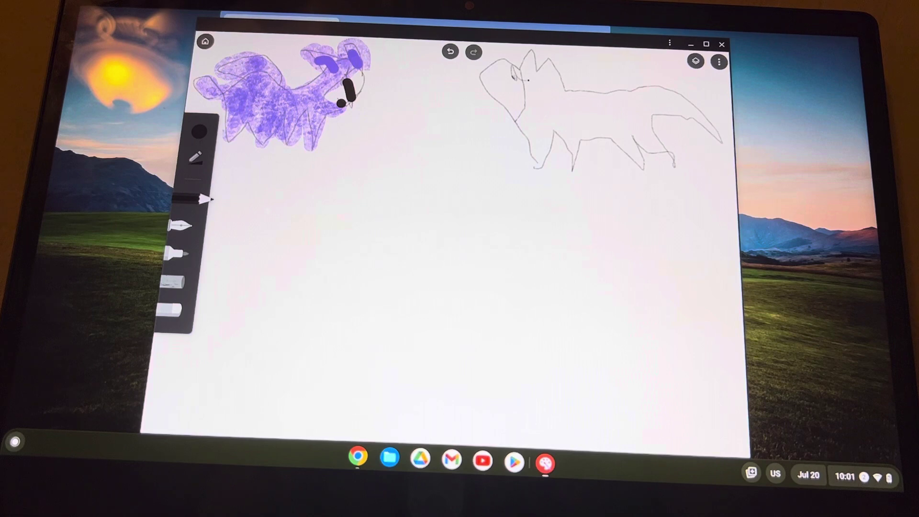
drag(521, 80, 515, 76)
click(531, 68)
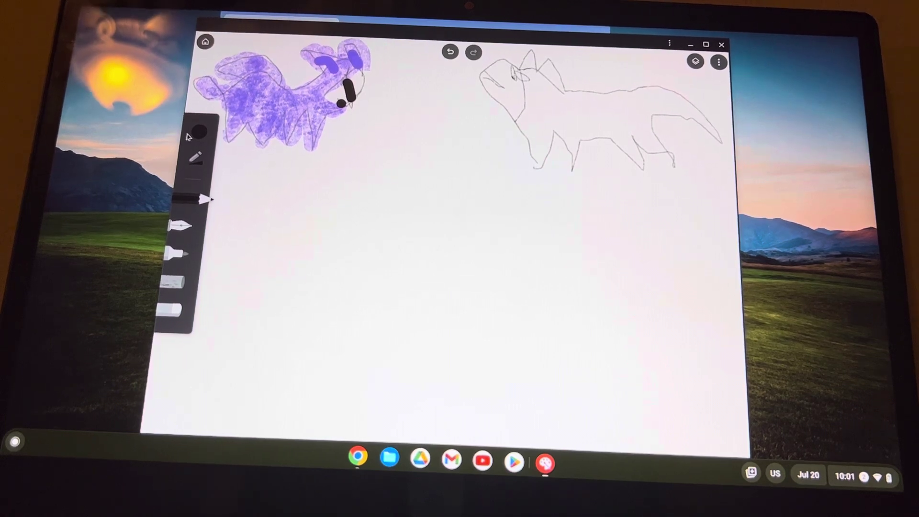
Step: Paint two bold black marker stripes on the tiger's snout and face
click(176, 254)
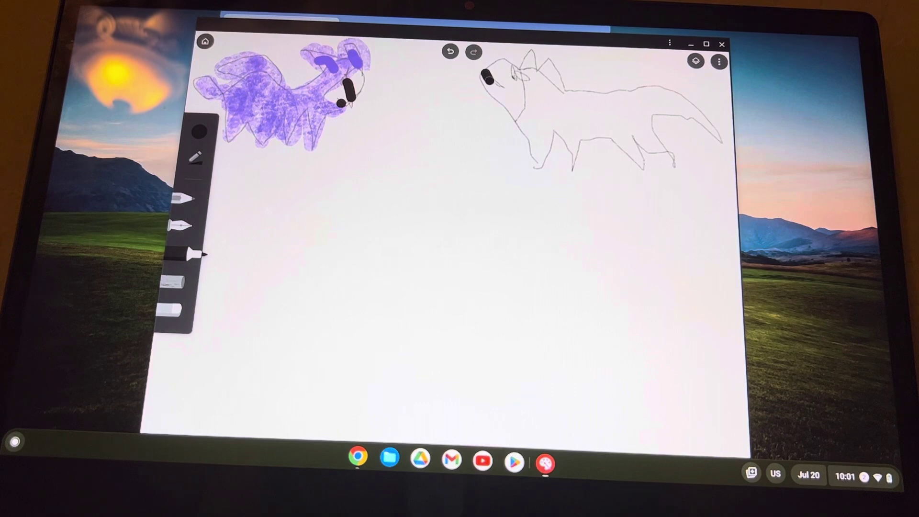
mouse_move(486, 72)
mouse_down()
mouse_move(505, 88)
mouse_move(532, 81)
mouse_up()
click(180, 200)
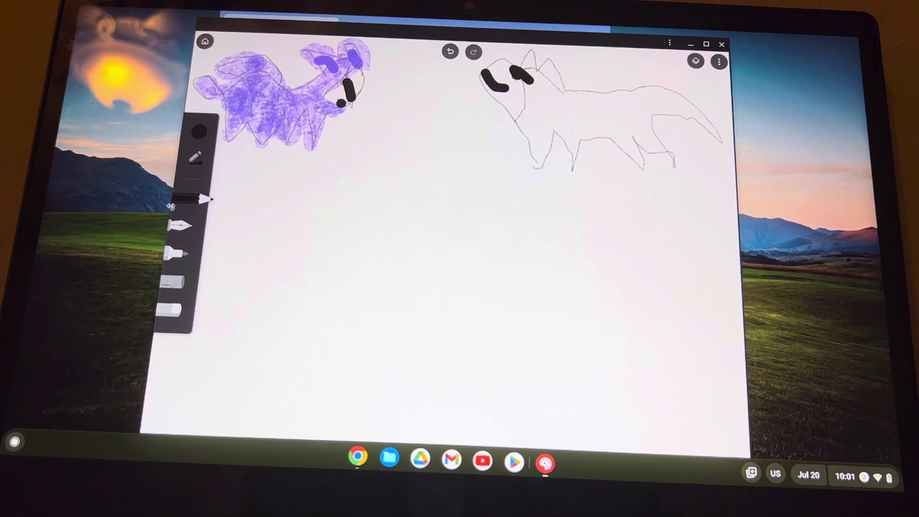
Step: Colour the tiger's ear and nose light red with the marker
click(172, 282)
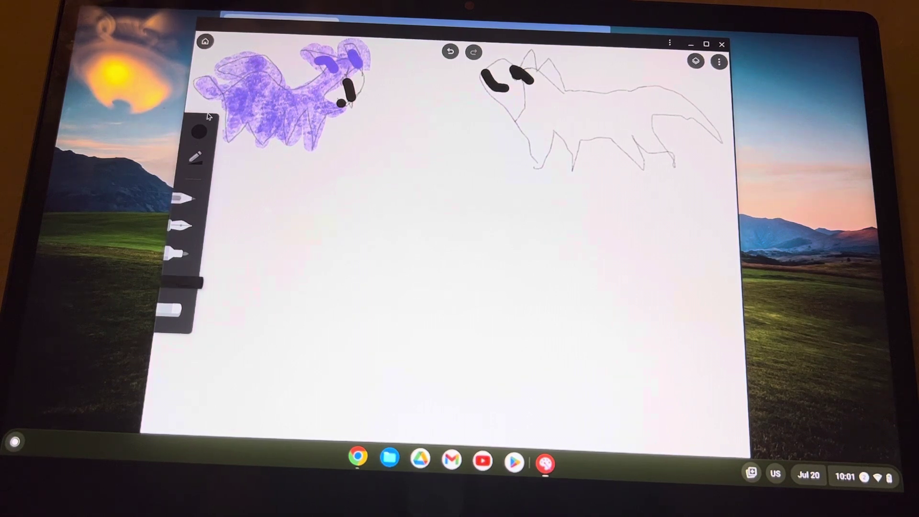
click(200, 131)
click(245, 186)
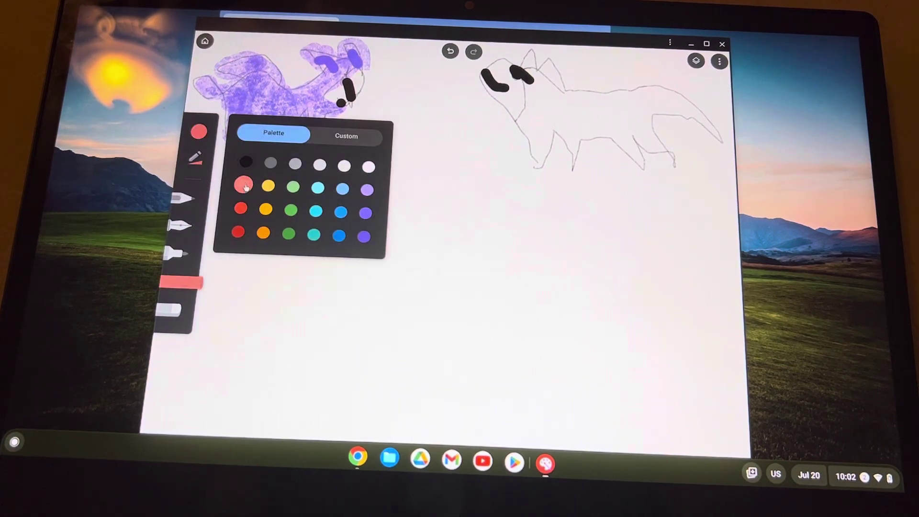
click(169, 253)
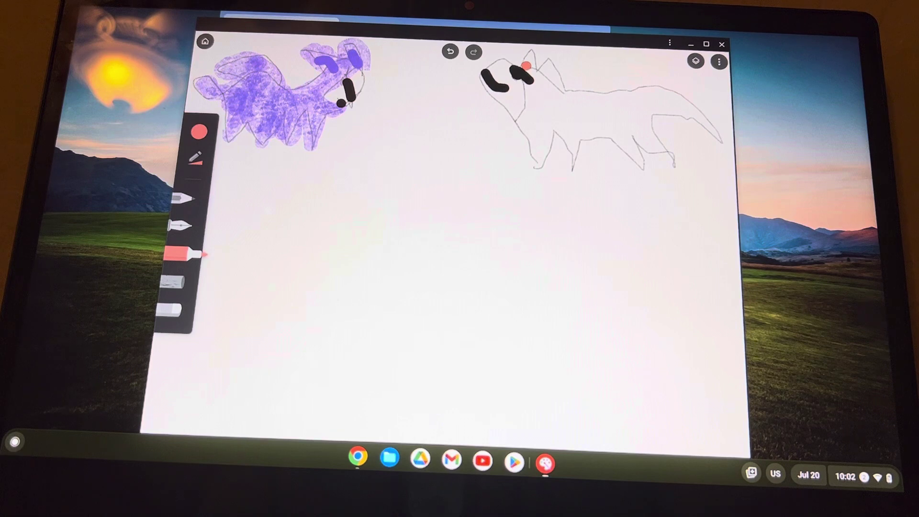
drag(527, 67, 530, 58)
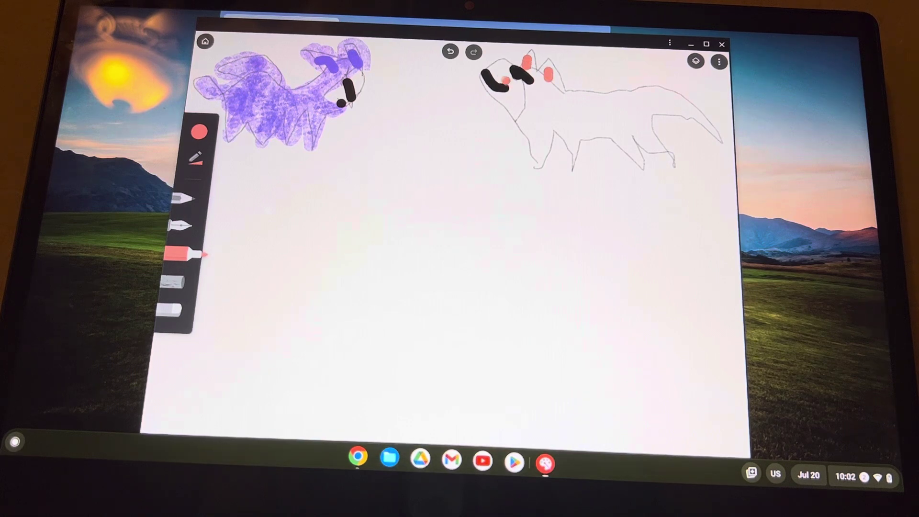
mouse_move(480, 75)
mouse_down()
mouse_move(463, 96)
mouse_move(480, 89)
mouse_up()
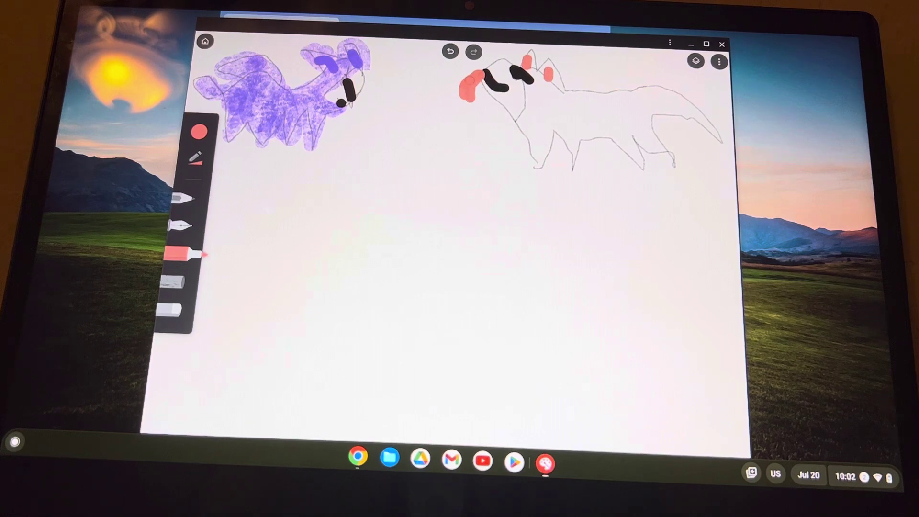
Step: Pick orange, test it on blank canvas, and start colouring the tiger's head and body
click(199, 131)
click(266, 209)
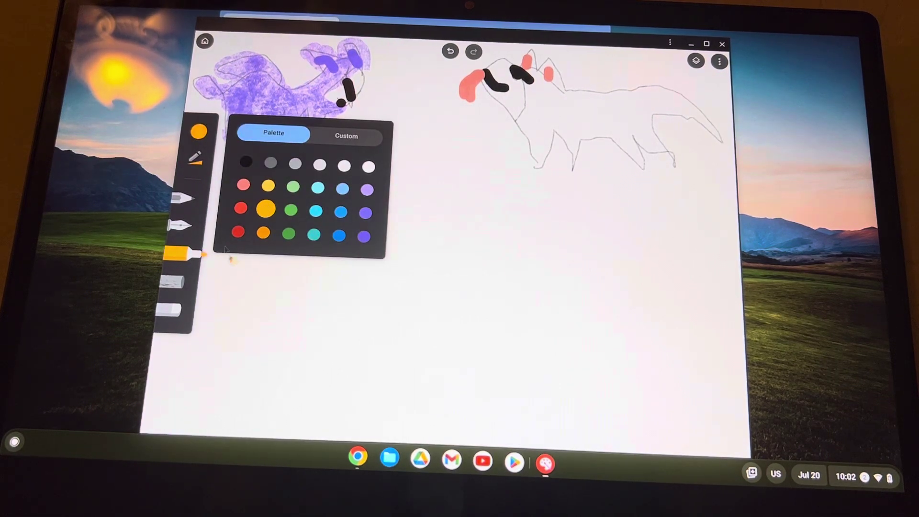
drag(406, 269, 425, 261)
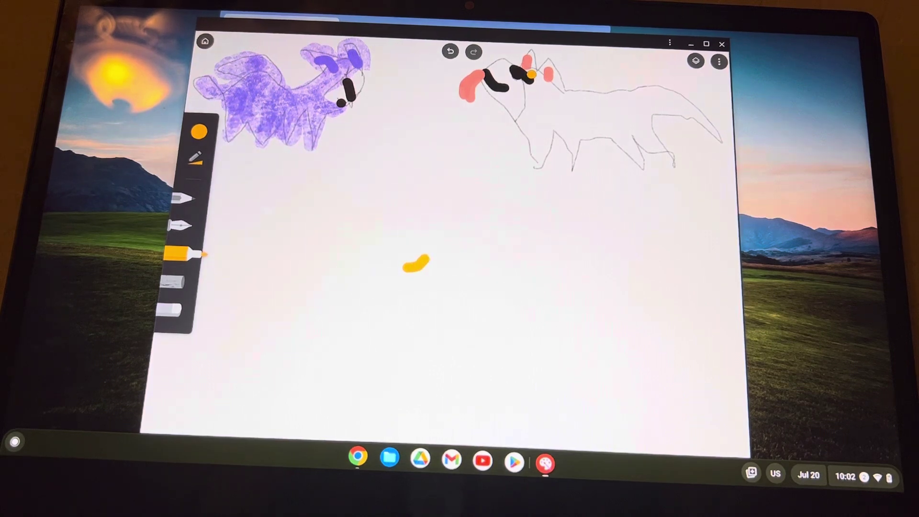
mouse_move(526, 98)
mouse_down()
mouse_move(533, 111)
mouse_move(523, 64)
mouse_move(518, 119)
mouse_move(519, 66)
mouse_move(533, 78)
mouse_move(525, 133)
mouse_move(553, 171)
mouse_move(535, 126)
mouse_move(538, 75)
mouse_up()
drag(539, 158, 540, 167)
mouse_move(544, 108)
mouse_down()
mouse_move(550, 86)
mouse_move(553, 155)
mouse_up()
Step: Fill the rest of the tiger's body, rear leg, tail and ear with orange
drag(558, 87, 575, 162)
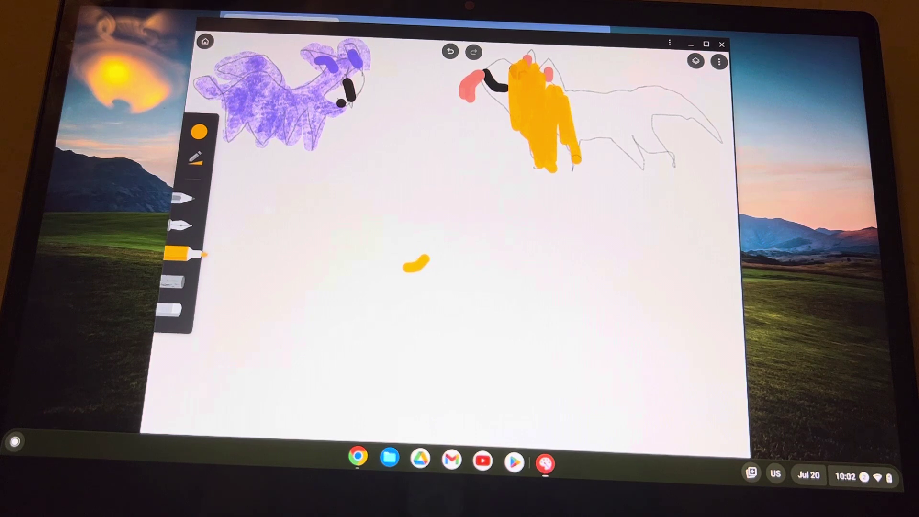
mouse_move(568, 119)
mouse_down()
mouse_move(569, 82)
mouse_move(581, 155)
mouse_move(582, 90)
mouse_move(589, 133)
mouse_move(606, 101)
mouse_move(622, 121)
mouse_move(611, 147)
mouse_move(595, 126)
mouse_move(614, 122)
mouse_move(597, 97)
mouse_move(613, 143)
mouse_move(635, 154)
mouse_move(650, 140)
mouse_move(664, 153)
mouse_move(636, 148)
mouse_up()
mouse_move(585, 87)
mouse_down()
mouse_move(633, 119)
mouse_move(631, 133)
mouse_move(651, 137)
mouse_up()
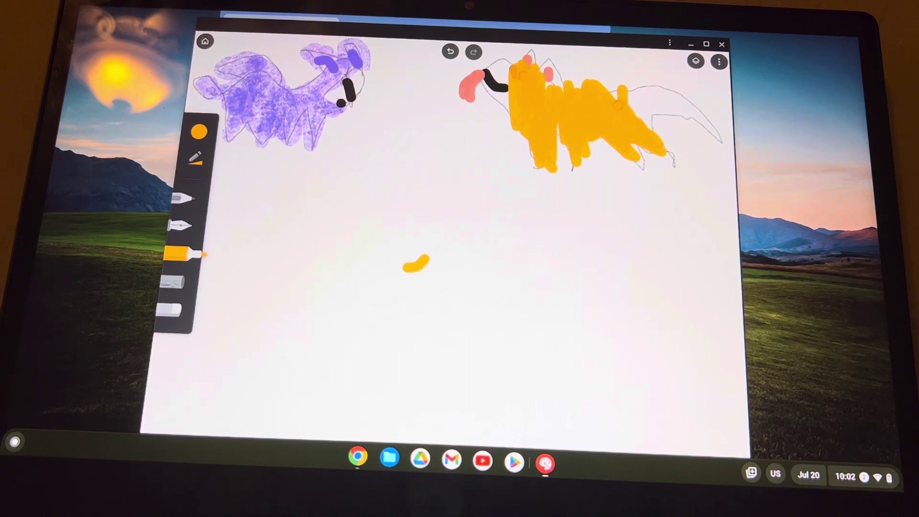
mouse_move(624, 90)
mouse_down()
mouse_move(657, 100)
mouse_move(665, 119)
mouse_move(686, 108)
mouse_move(725, 137)
mouse_move(675, 115)
mouse_move(617, 122)
mouse_move(650, 122)
mouse_move(636, 115)
mouse_move(640, 97)
mouse_move(668, 85)
mouse_move(689, 93)
mouse_move(707, 123)
mouse_move(688, 111)
mouse_up()
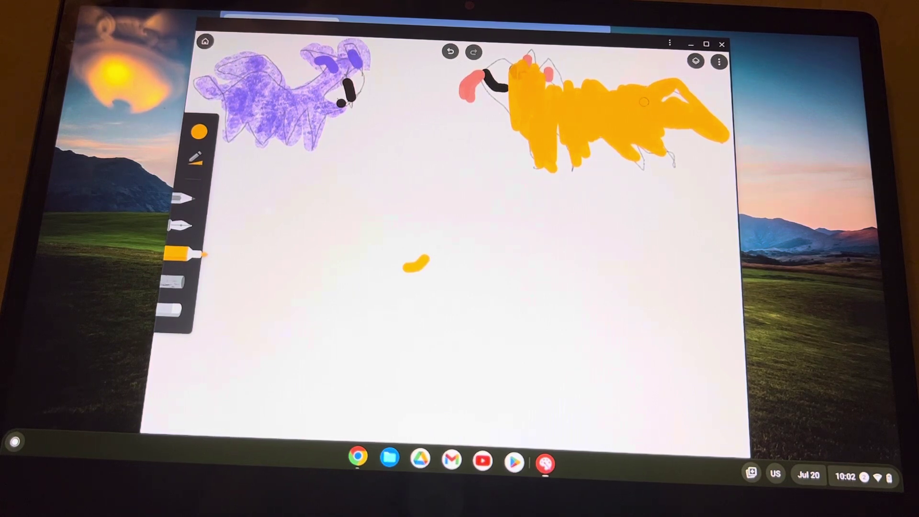
drag(671, 102, 661, 78)
mouse_move(661, 78)
mouse_down()
mouse_move(679, 94)
mouse_move(668, 95)
mouse_move(683, 94)
mouse_up()
mouse_move(567, 88)
mouse_down()
mouse_move(563, 68)
mouse_move(553, 65)
mouse_move(552, 73)
mouse_move(521, 74)
mouse_move(528, 50)
mouse_up()
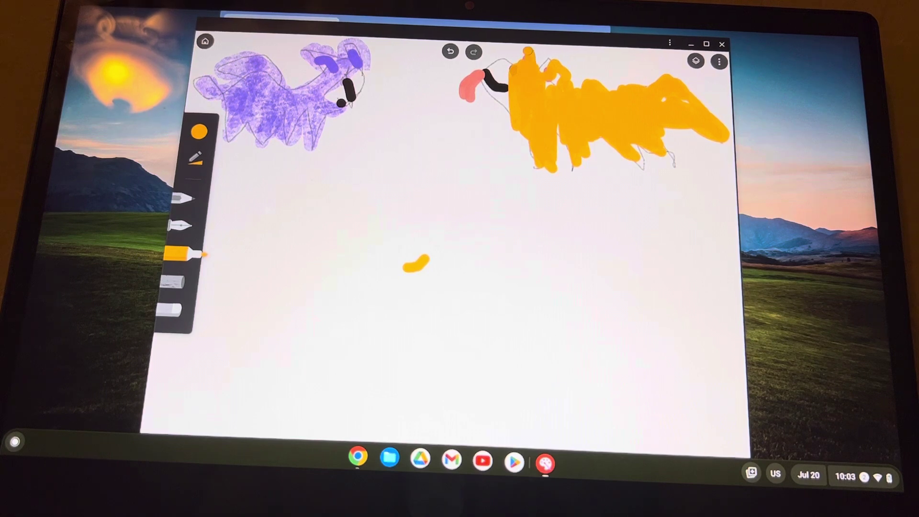
Step: In black, draw a plus sign between the creatures and dot the tiger's eye
click(199, 131)
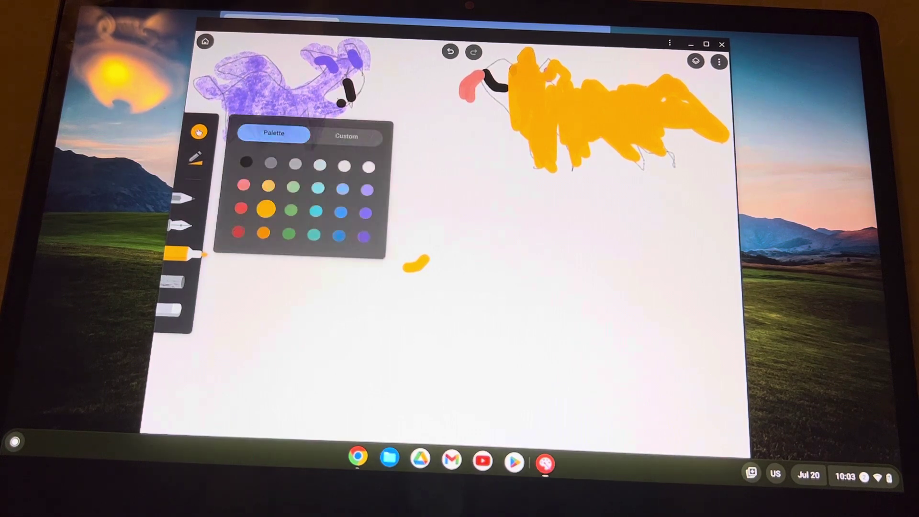
click(245, 164)
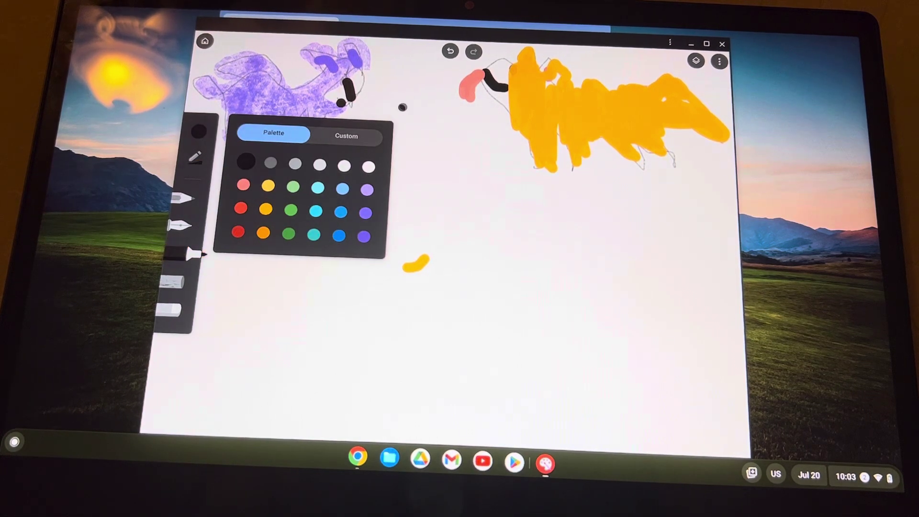
mouse_move(398, 111)
mouse_down()
mouse_move(434, 105)
mouse_move(411, 123)
mouse_up()
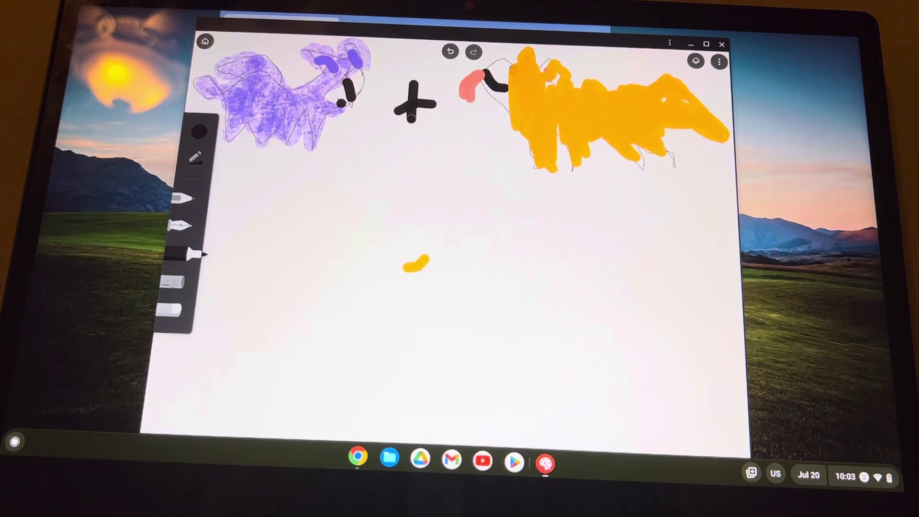
click(474, 85)
drag(482, 72, 501, 85)
click(516, 69)
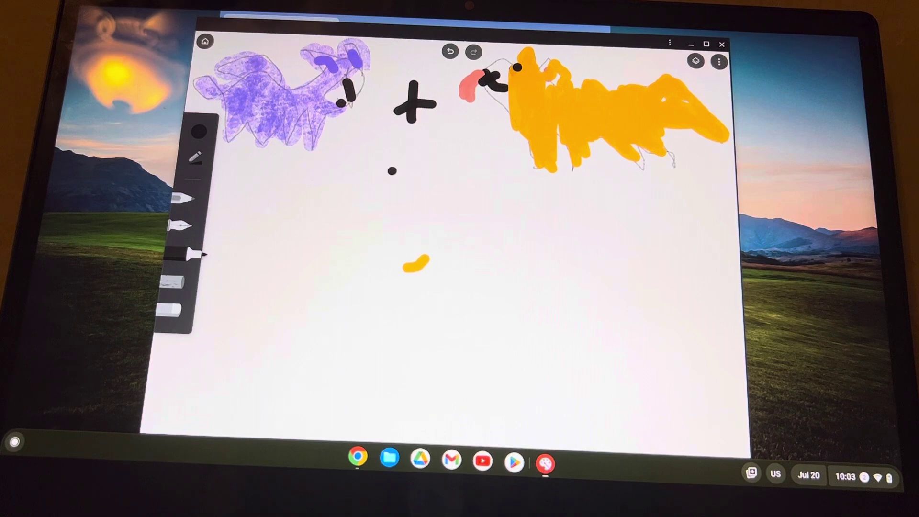
Step: Draw a black equals sign below the plus and undo the stray orange mark
drag(384, 174, 450, 168)
drag(384, 203, 458, 201)
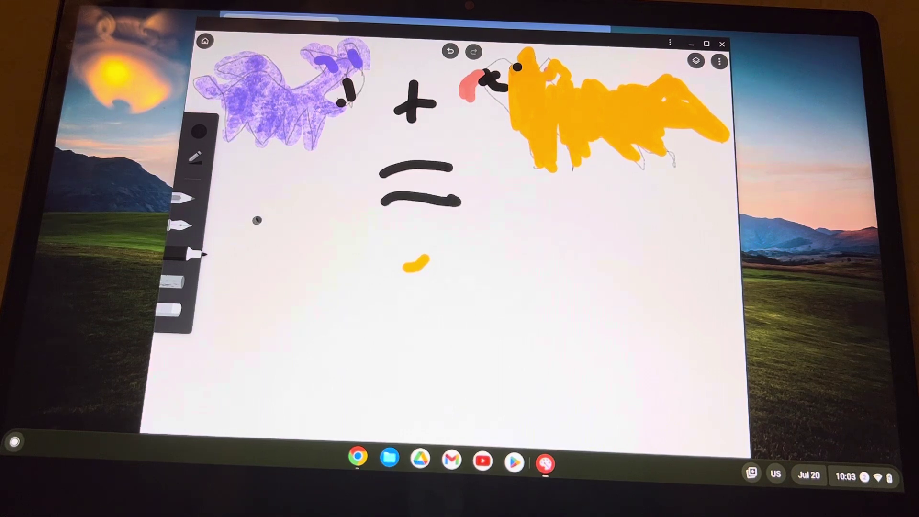
click(173, 310)
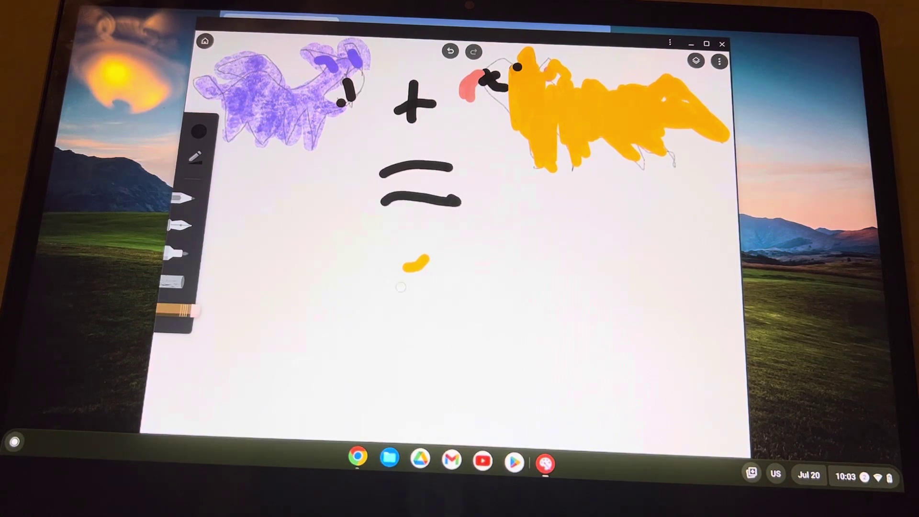
key(ctrl+z)
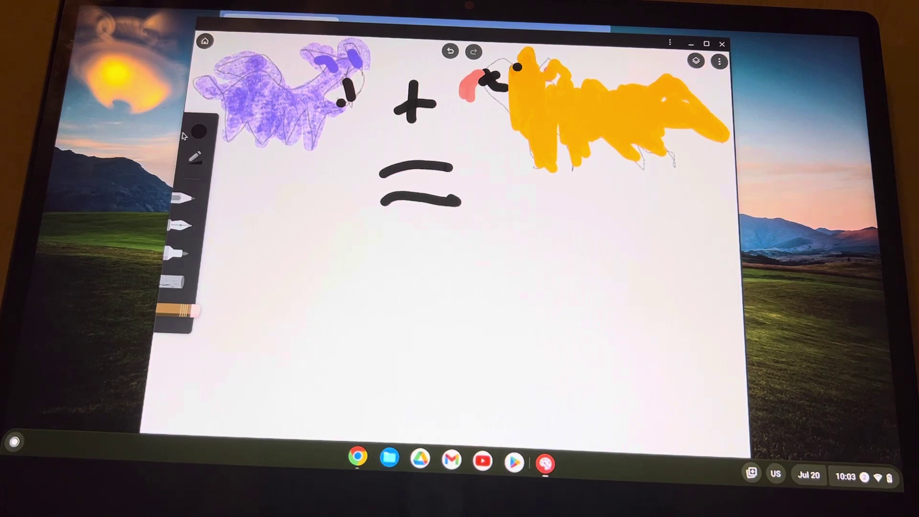
Step: With thin pencil lines, sketch the hybrid's head and wing below the equals sign
click(200, 132)
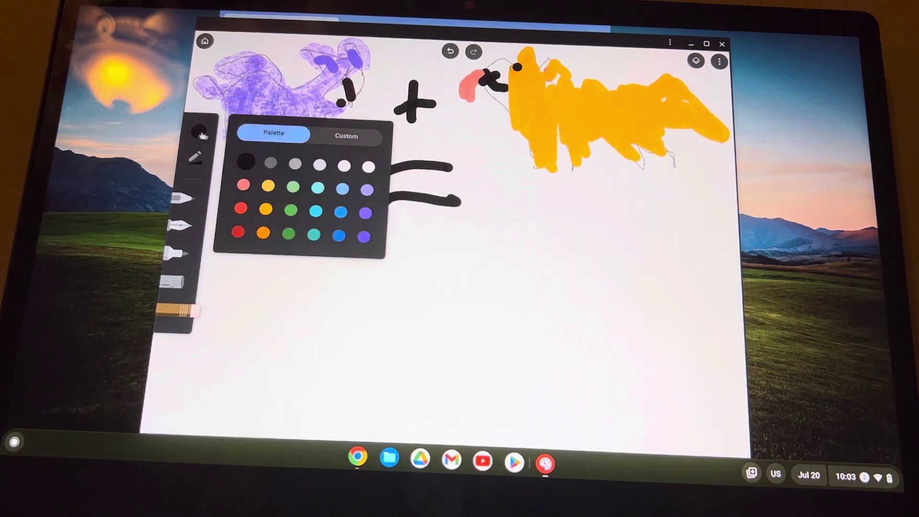
click(181, 199)
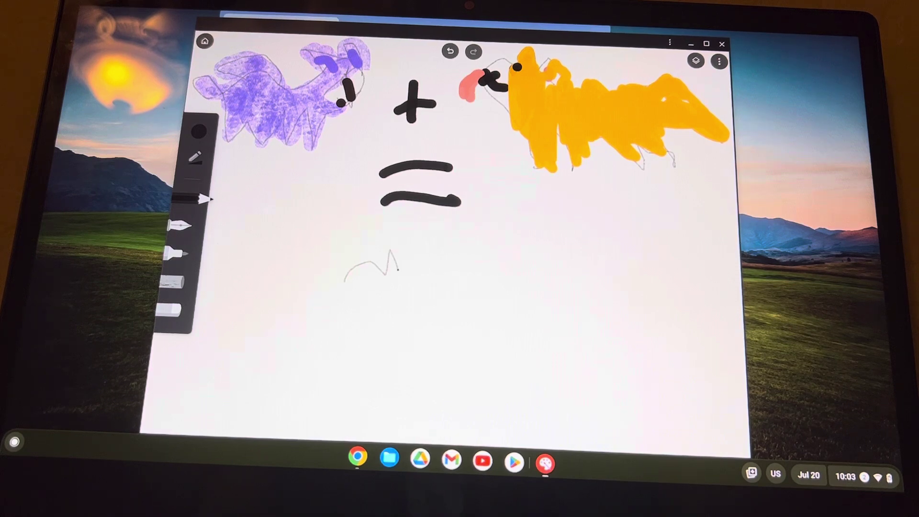
drag(390, 250, 398, 275)
drag(406, 266, 403, 284)
drag(432, 309, 434, 271)
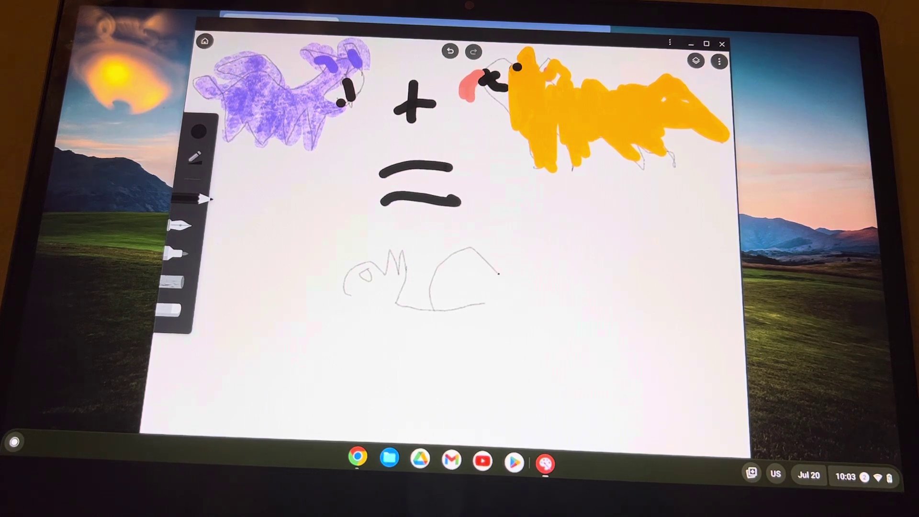
drag(474, 276, 454, 310)
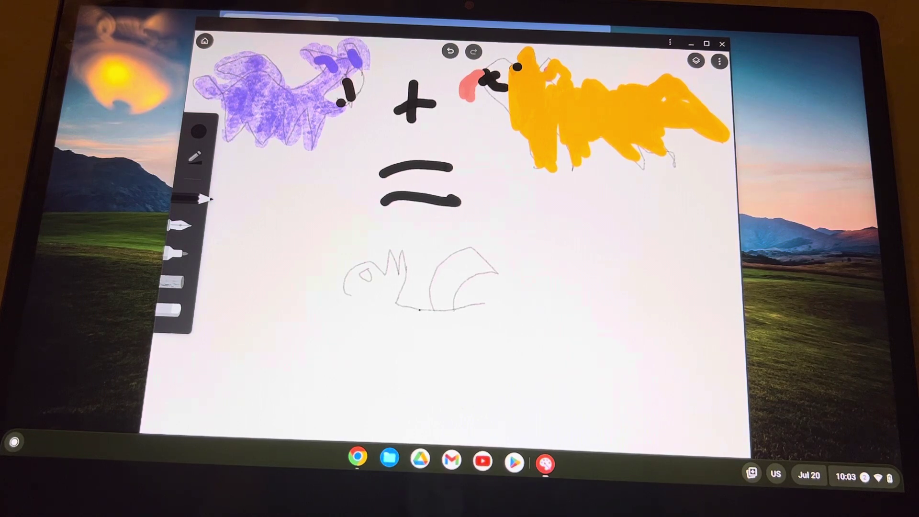
mouse_move(421, 296)
mouse_down()
mouse_move(440, 239)
mouse_move(455, 252)
mouse_up()
Step: Sketch the hybrid's back, rear body and legs
mouse_move(538, 300)
mouse_down()
mouse_move(564, 308)
mouse_move(518, 336)
mouse_move(511, 403)
mouse_up()
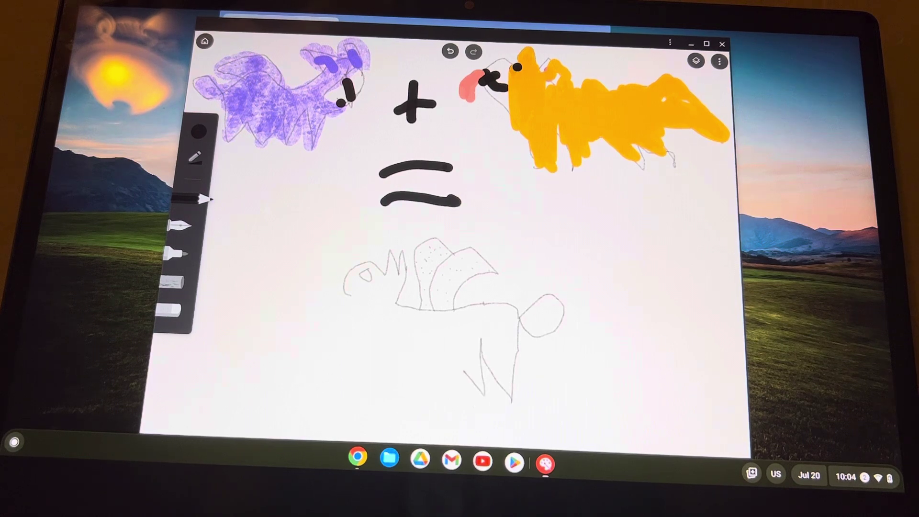
drag(418, 353, 390, 338)
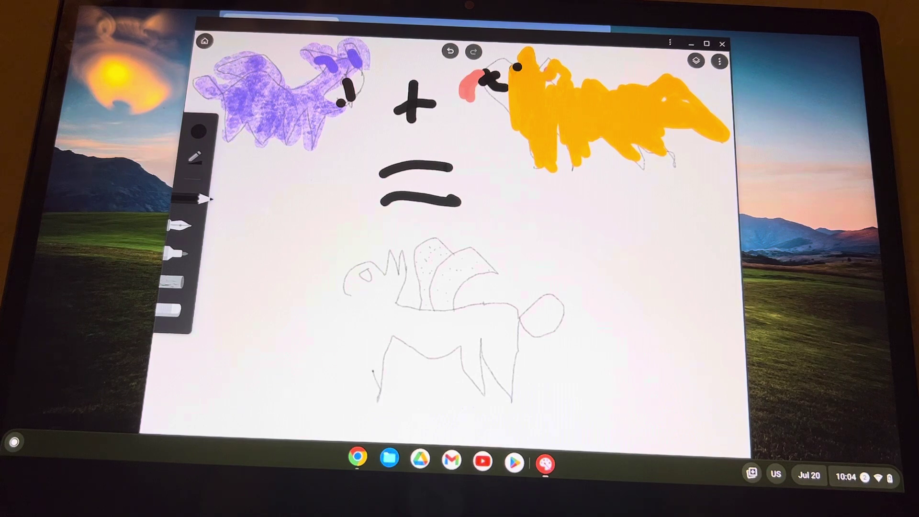
drag(374, 371, 360, 331)
drag(341, 372, 355, 399)
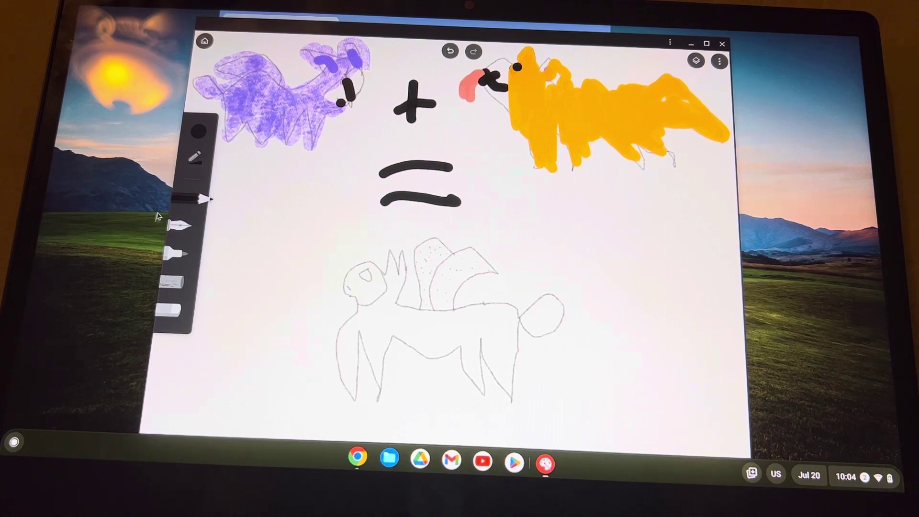
click(202, 137)
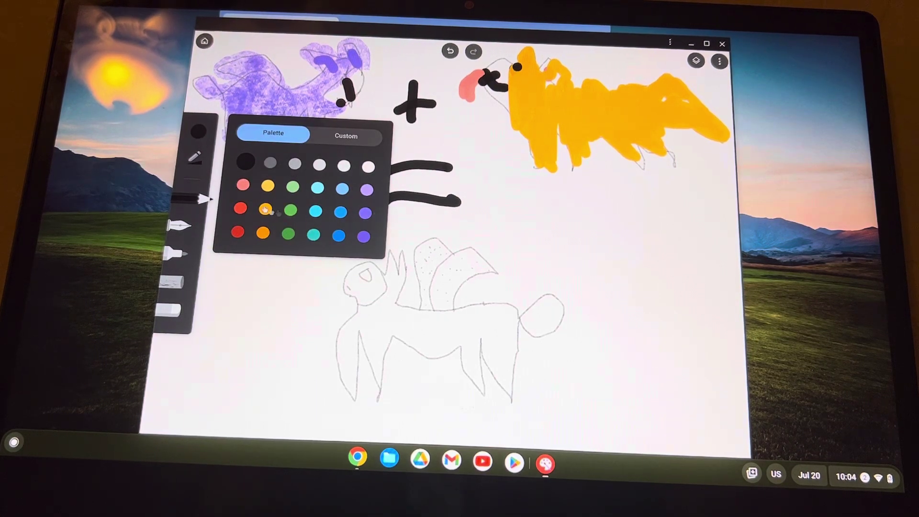
Step: Pick teal and crayon over the hybrid's neck and legs
click(314, 234)
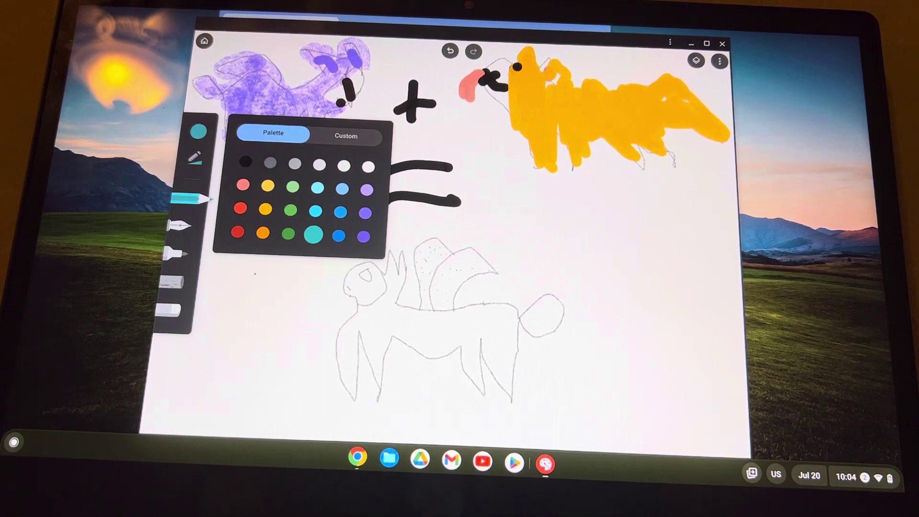
click(209, 199)
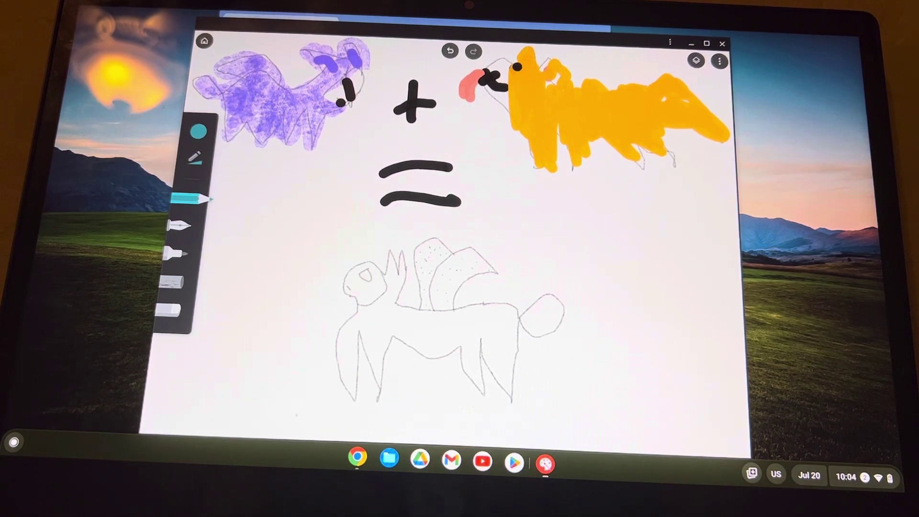
drag(363, 311, 339, 360)
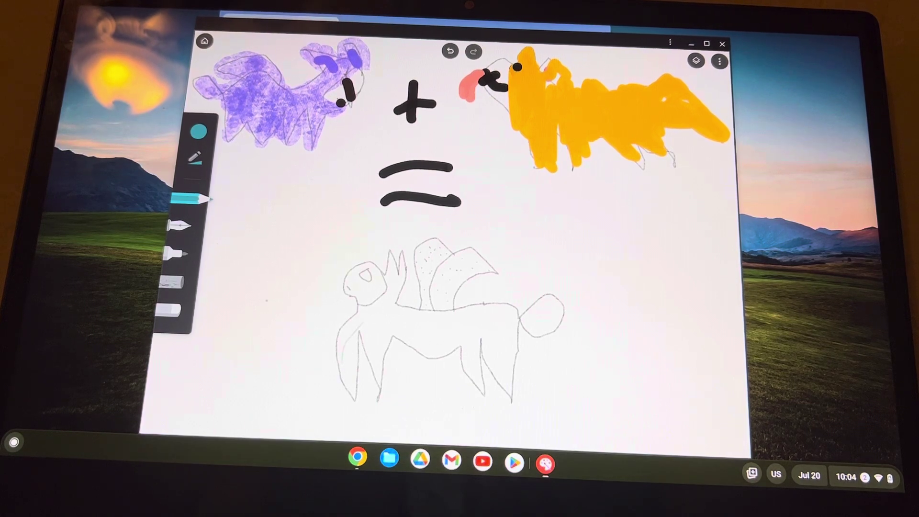
click(173, 283)
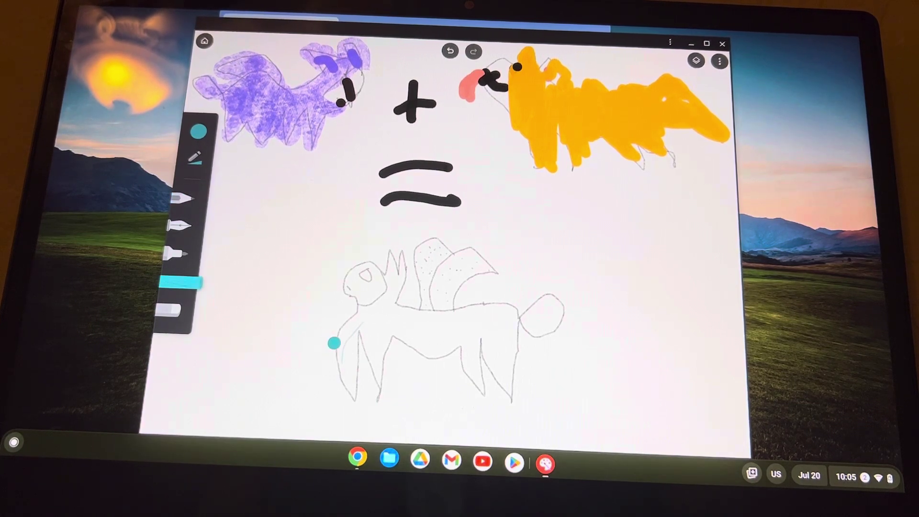
mouse_move(338, 337)
mouse_down()
mouse_move(349, 375)
mouse_move(327, 352)
mouse_move(344, 311)
mouse_up()
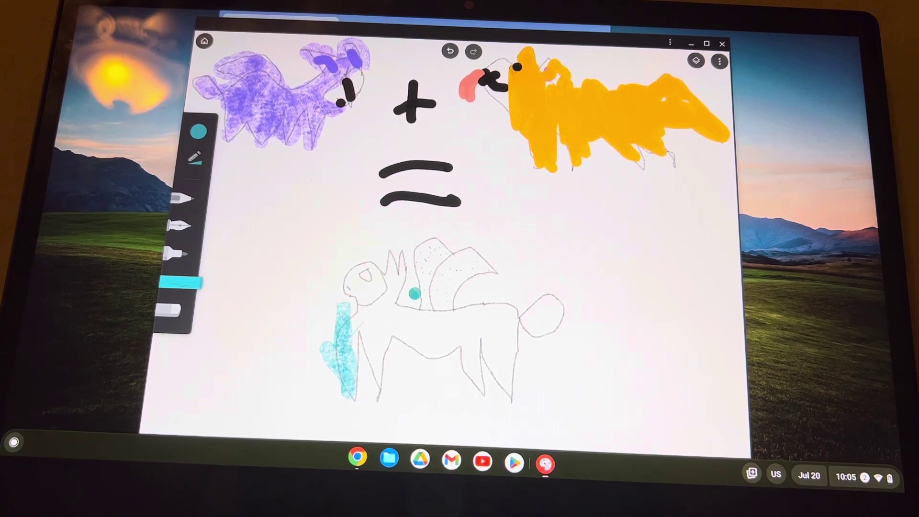
drag(349, 341, 377, 311)
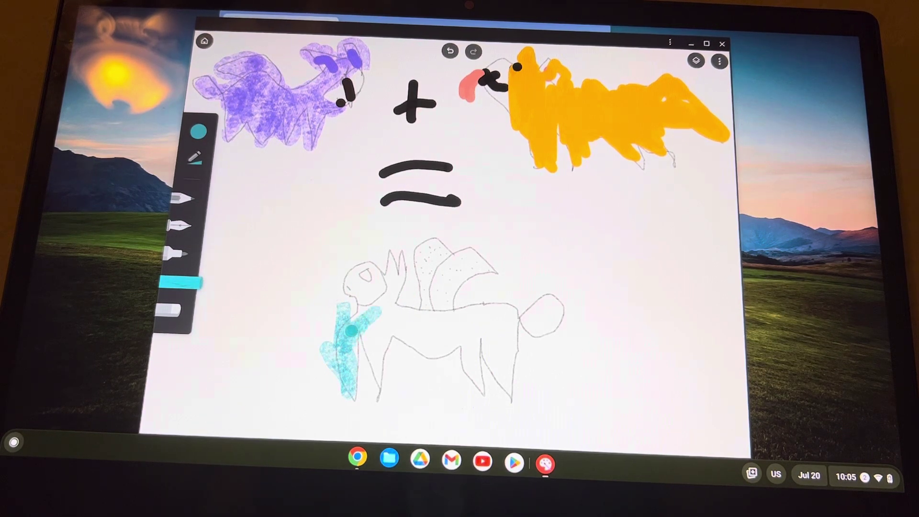
mouse_move(349, 351)
mouse_down()
mouse_move(377, 319)
mouse_move(377, 391)
mouse_move(370, 345)
mouse_move(394, 307)
mouse_move(375, 324)
mouse_move(389, 279)
mouse_move(395, 293)
mouse_move(396, 252)
mouse_move(388, 332)
mouse_move(410, 288)
mouse_move(417, 359)
mouse_move(420, 312)
mouse_move(441, 359)
mouse_move(421, 355)
mouse_move(434, 323)
mouse_move(449, 352)
mouse_move(449, 315)
mouse_up()
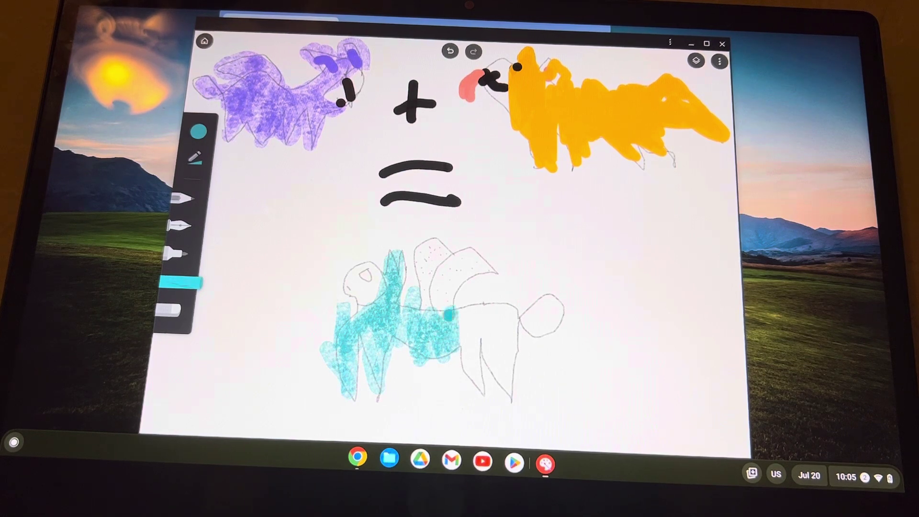
mouse_move(464, 358)
mouse_down()
mouse_move(483, 388)
mouse_move(469, 371)
mouse_move(469, 316)
mouse_move(489, 363)
mouse_move(478, 387)
mouse_move(509, 370)
mouse_move(506, 343)
mouse_move(500, 354)
mouse_move(482, 321)
mouse_move(496, 325)
mouse_move(509, 352)
mouse_move(503, 315)
mouse_move(431, 307)
mouse_move(420, 248)
mouse_move(440, 285)
mouse_move(435, 252)
mouse_move(442, 309)
mouse_move(439, 259)
mouse_move(447, 299)
mouse_move(452, 244)
mouse_move(467, 277)
mouse_move(481, 264)
mouse_up()
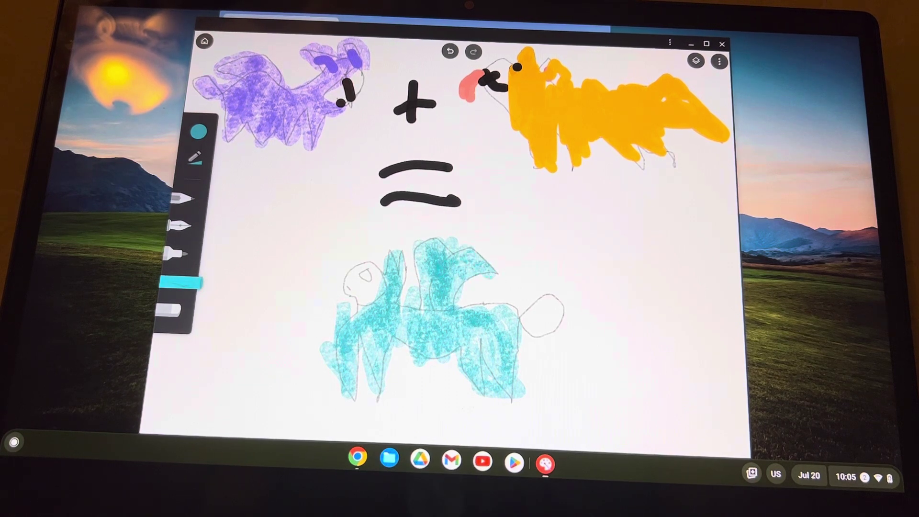
click(198, 132)
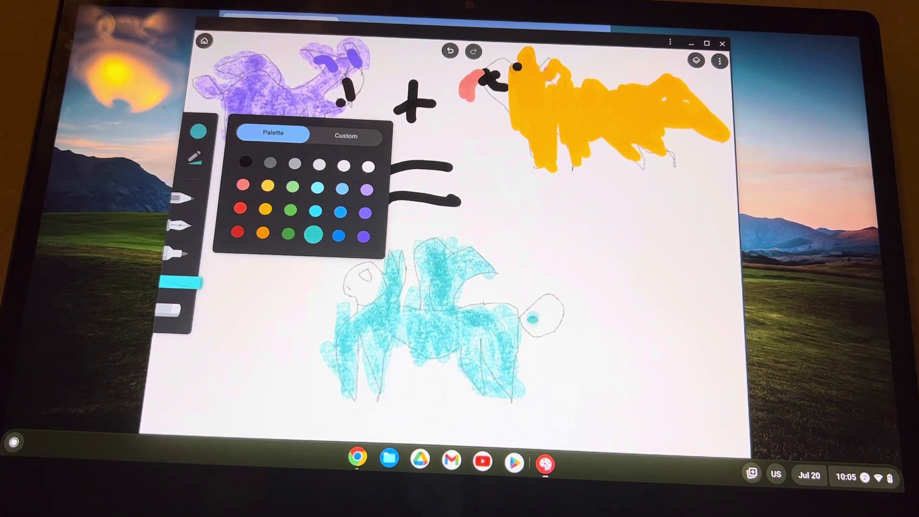
Step: Paint three black diagonal stripes across the teal creature, then ring it with a thick loop
click(531, 316)
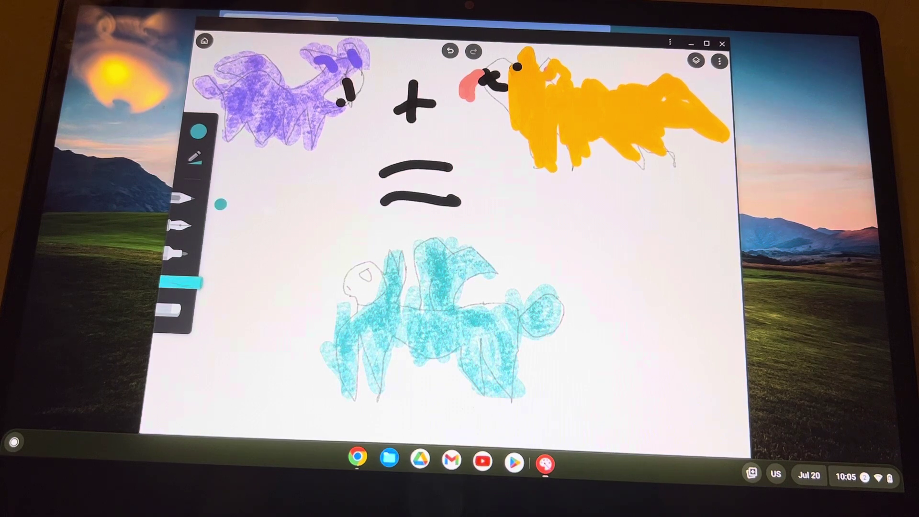
click(200, 132)
click(246, 163)
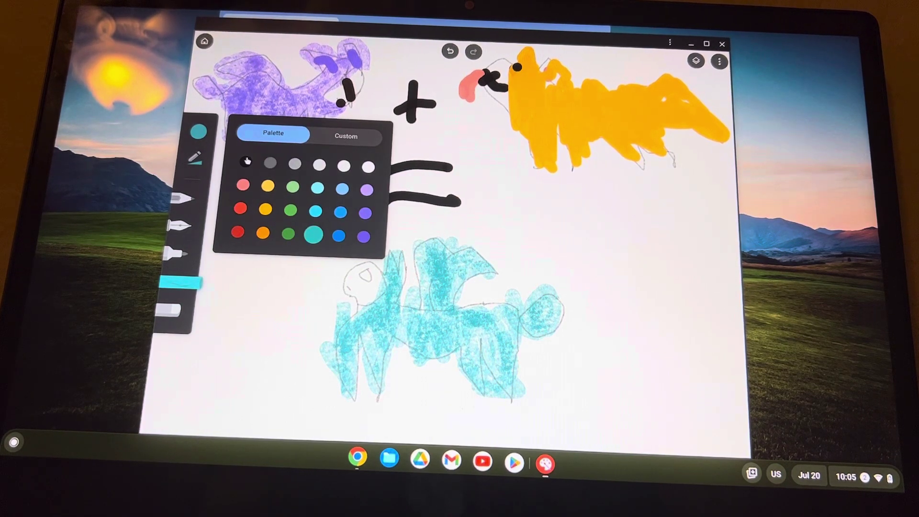
click(346, 348)
mouse_move(346, 347)
mouse_down()
mouse_move(351, 392)
mouse_move(358, 312)
mouse_move(391, 360)
mouse_move(384, 294)
mouse_move(441, 360)
mouse_up()
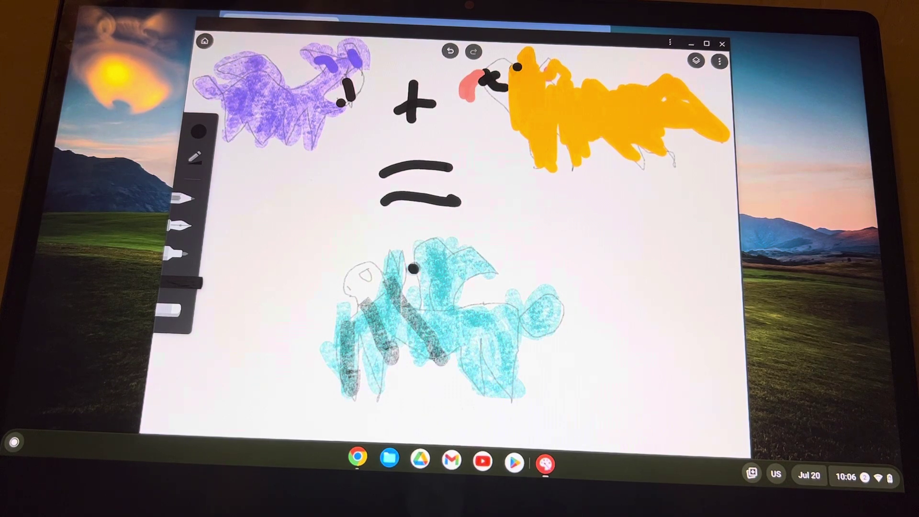
mouse_move(417, 262)
mouse_down()
mouse_move(503, 370)
mouse_move(478, 372)
mouse_up()
drag(492, 314, 526, 343)
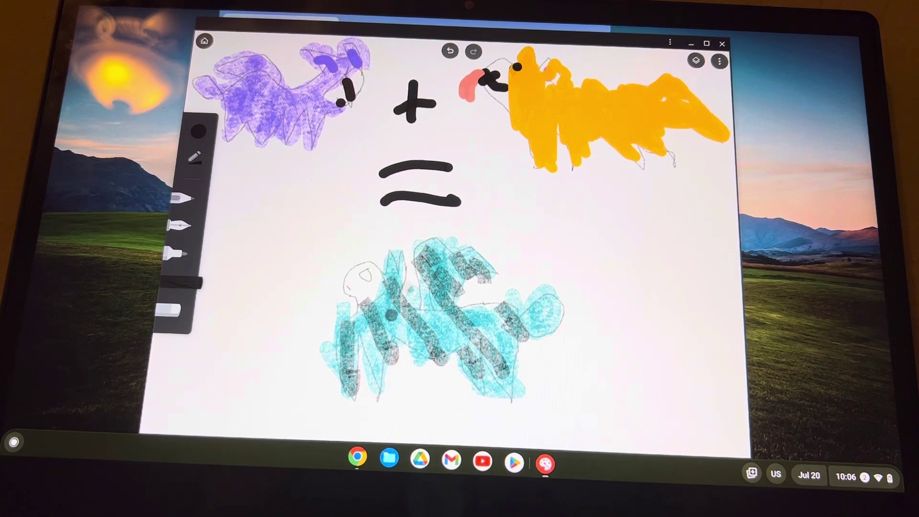
mouse_move(291, 312)
mouse_down()
mouse_move(338, 248)
mouse_move(390, 209)
mouse_move(468, 204)
mouse_move(553, 309)
mouse_move(568, 431)
mouse_move(553, 449)
mouse_up()
mouse_move(353, 464)
mouse_down()
mouse_move(298, 391)
mouse_move(293, 322)
mouse_up()
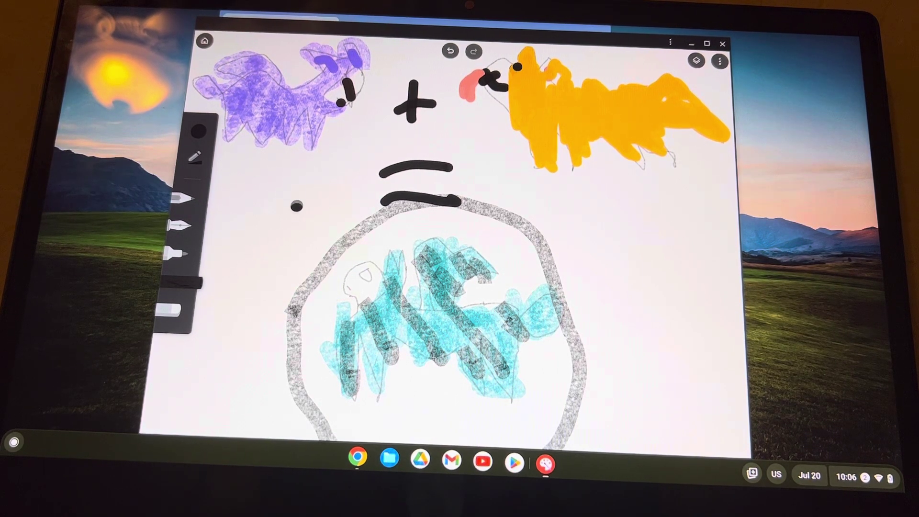
Step: Scribble a grey handwritten label right of the circle, running to the canvas edge
mouse_move(575, 197)
mouse_down()
mouse_move(568, 223)
mouse_move(624, 196)
mouse_move(662, 227)
mouse_move(708, 237)
mouse_move(700, 230)
mouse_move(727, 187)
mouse_move(730, 224)
mouse_move(711, 197)
mouse_move(734, 173)
mouse_up()
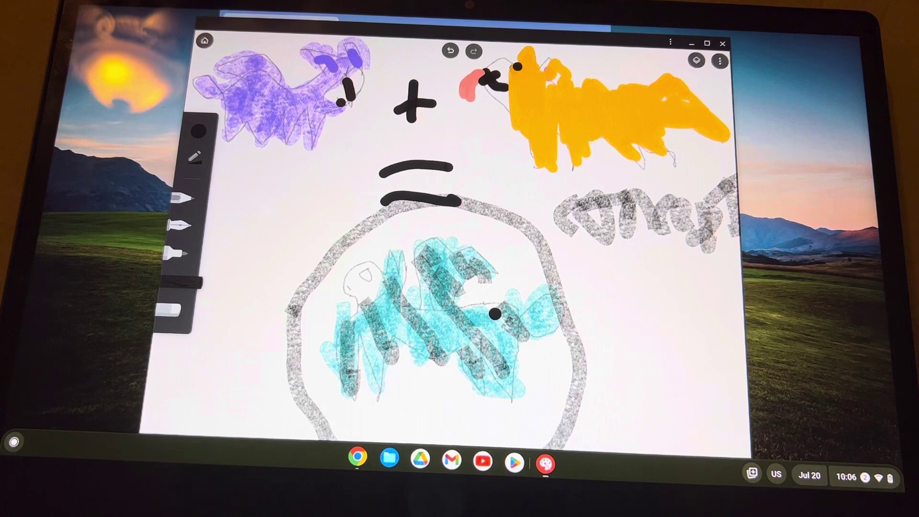
click(452, 226)
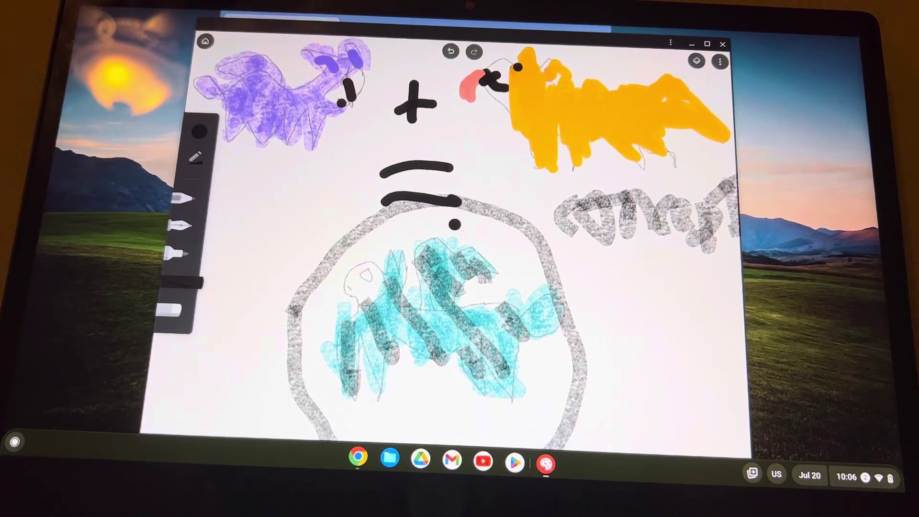